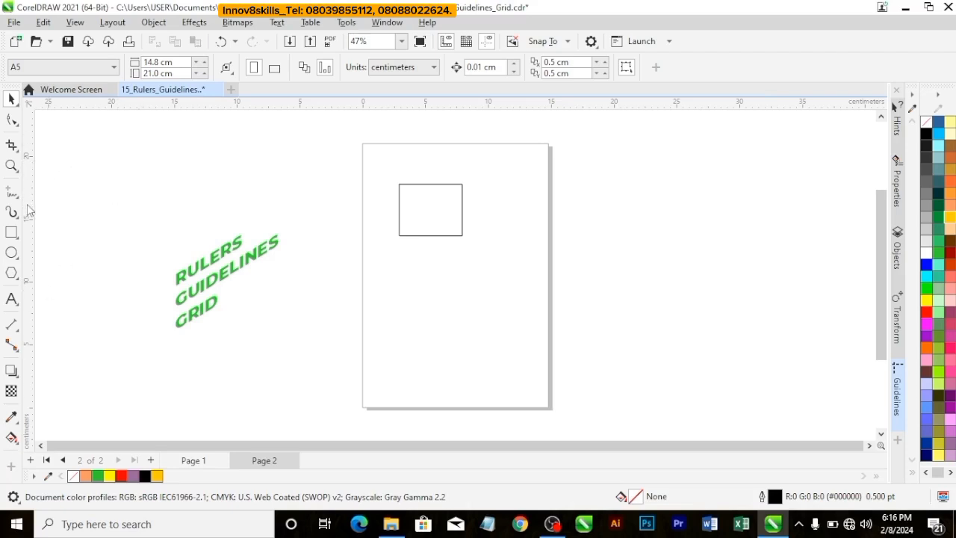
Step: Place a vertical guideline beside the page and a horizontal one near its top edge, and briefly show the document grid
{"action": "left_click_drag", "start_coordinate": [28, 211], "coordinate": [150, 231]}
{"action": "left_click_drag", "start_coordinate": [223, 105], "coordinate": [221, 154]}
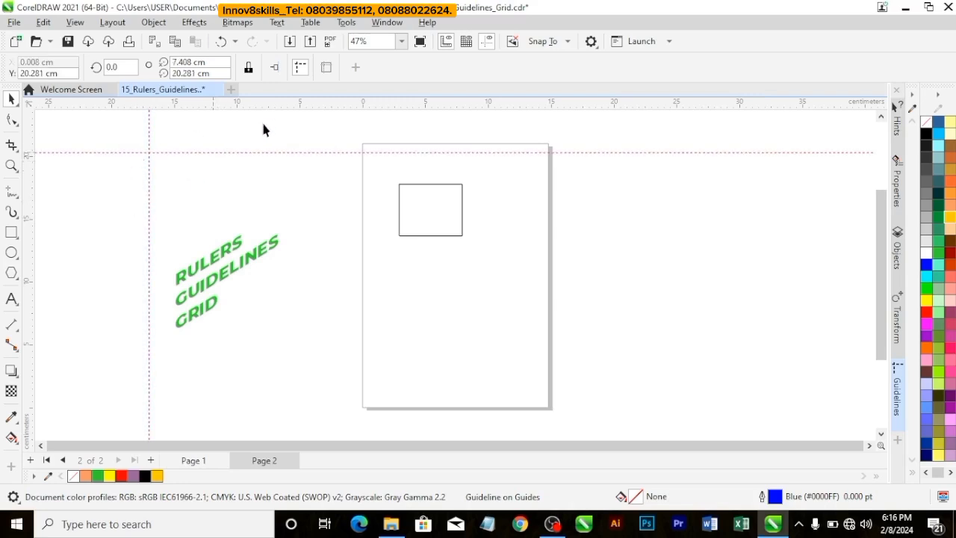
{"action": "left_click", "coordinate": [466, 41]}
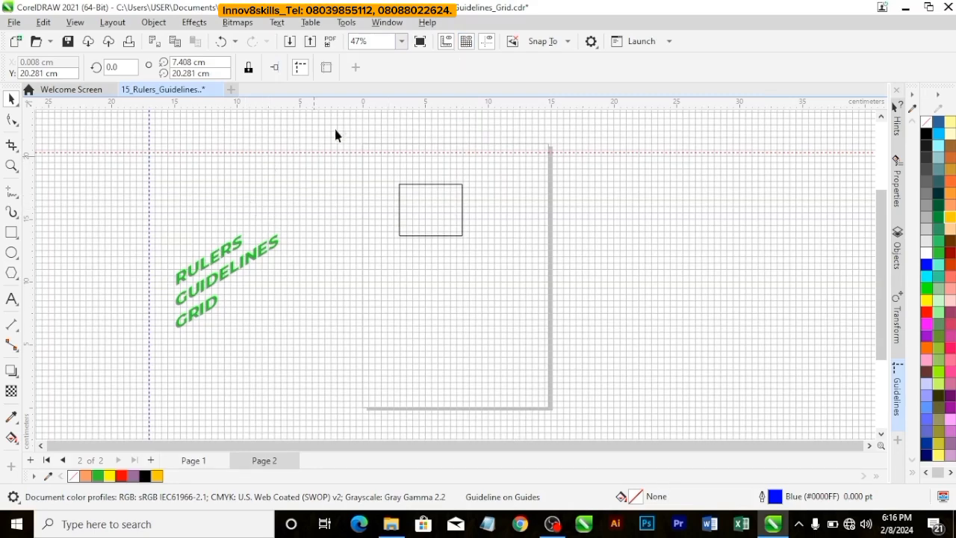
{"action": "left_click", "coordinate": [466, 41]}
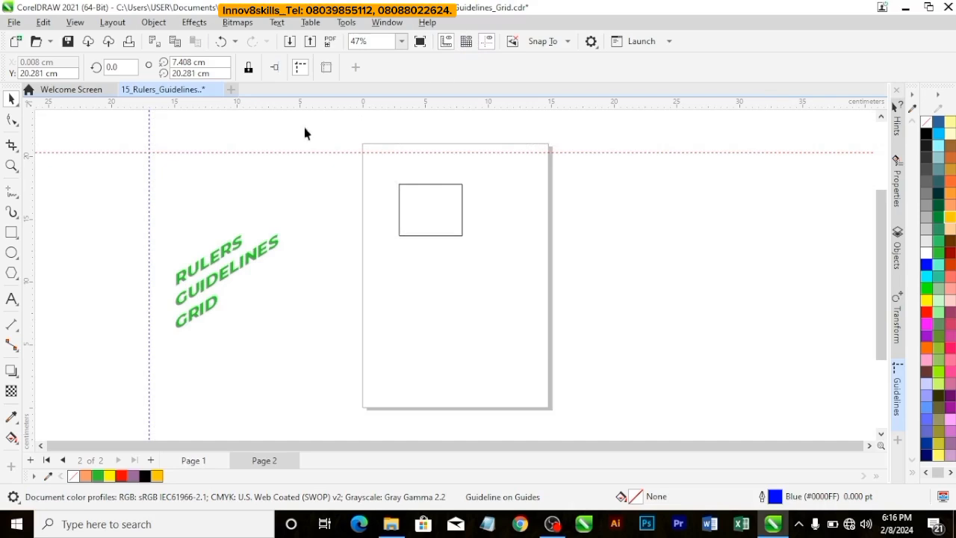
Step: Delete the horizontal guideline near the page's top edge and the vertical guideline beside the page
{"action": "left_click", "coordinate": [295, 152]}
{"action": "key", "text": "Delete"}
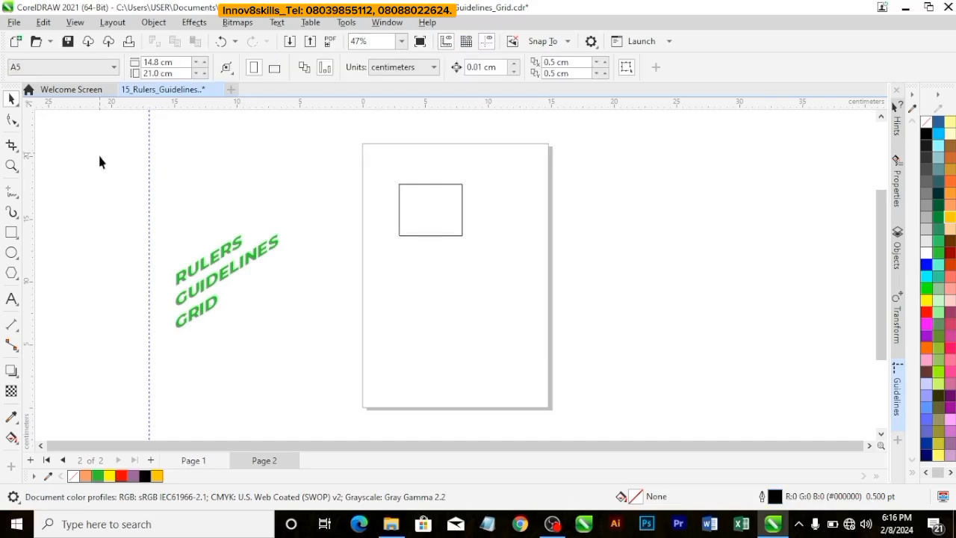
{"action": "left_click", "coordinate": [148, 206]}
{"action": "key", "text": "Delete"}
Step: Set the ruler units to millimeters in the document's ruler setup
{"action": "right_click", "coordinate": [452, 109]}
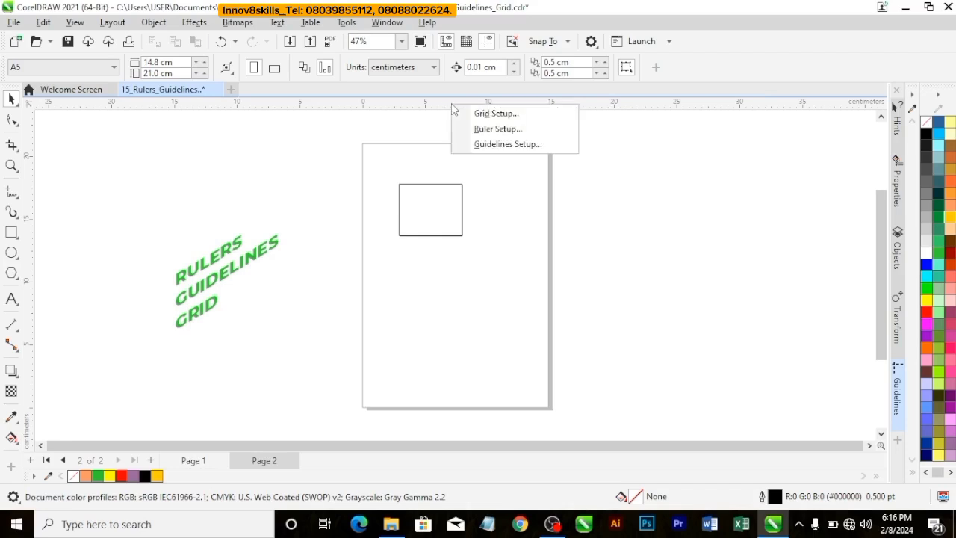
{"action": "left_click", "coordinate": [481, 128]}
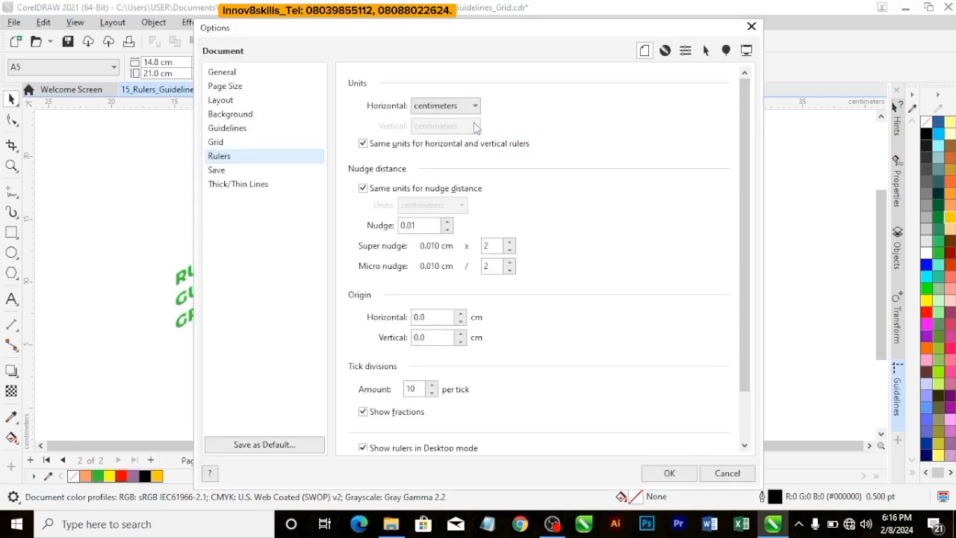
{"action": "left_click", "coordinate": [446, 108]}
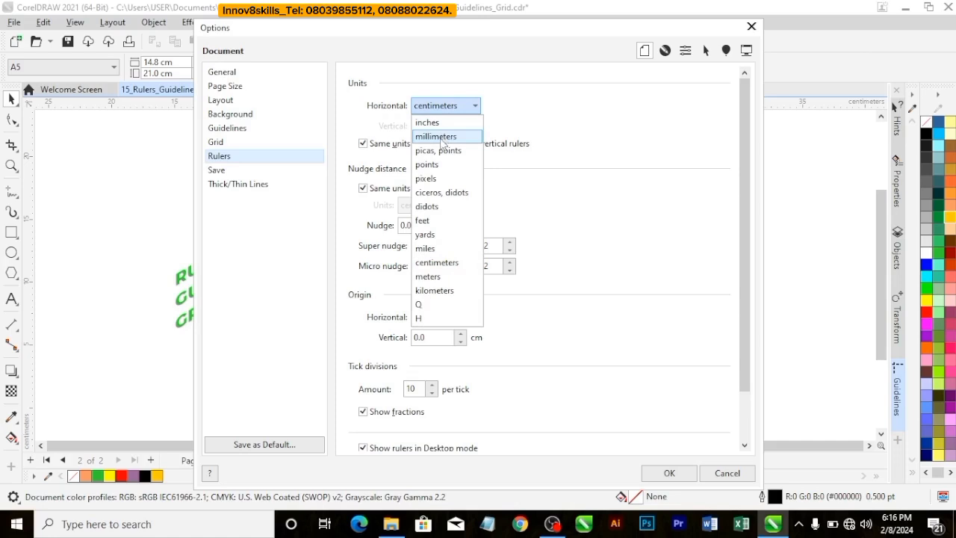
{"action": "left_click", "coordinate": [442, 137]}
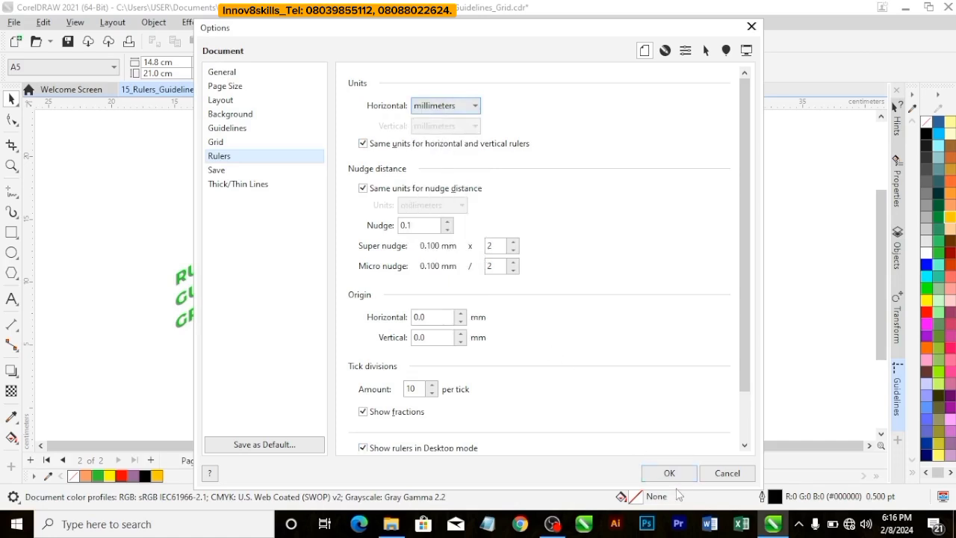
{"action": "left_click", "coordinate": [670, 473]}
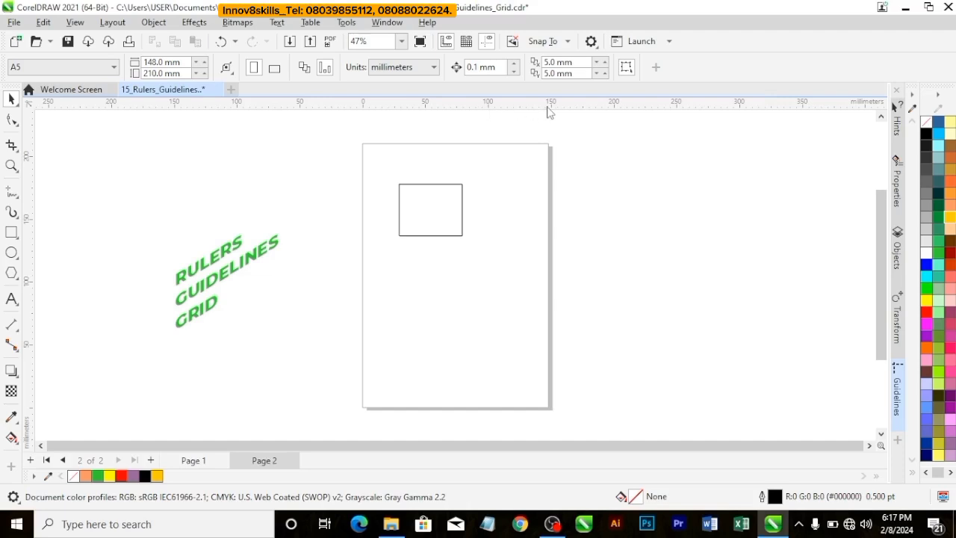
Step: Return the document's ruler units to centimeters in the ruler setup
{"action": "right_click", "coordinate": [471, 103]}
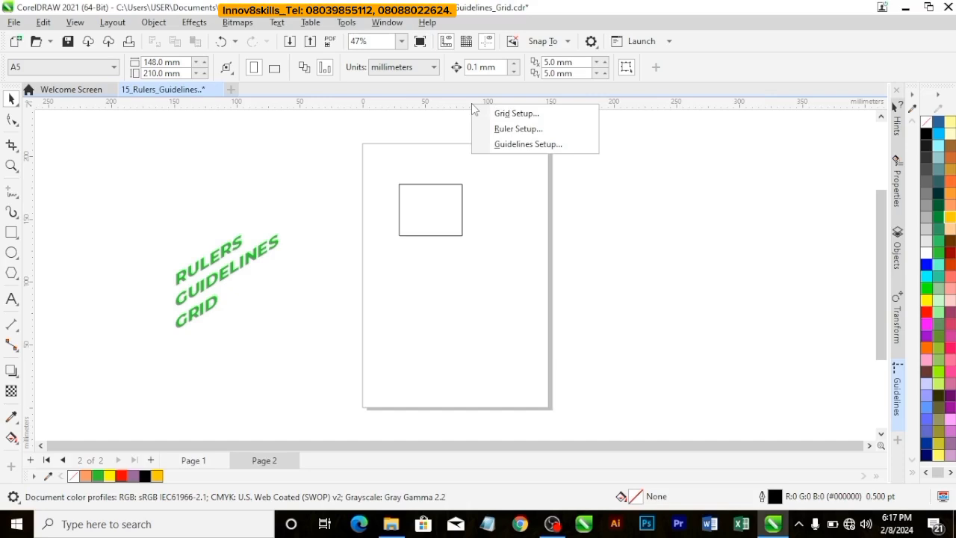
{"action": "left_click", "coordinate": [505, 129]}
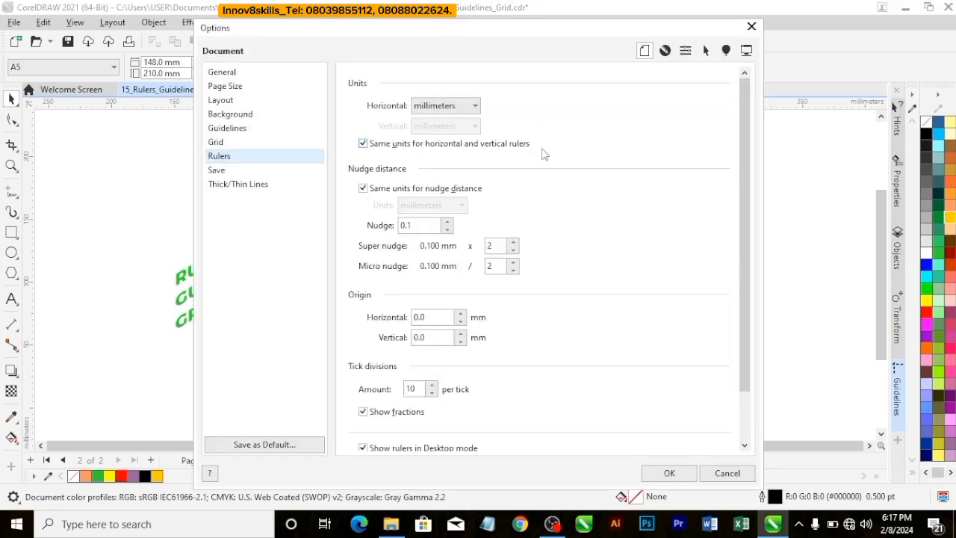
{"action": "left_click", "coordinate": [450, 108]}
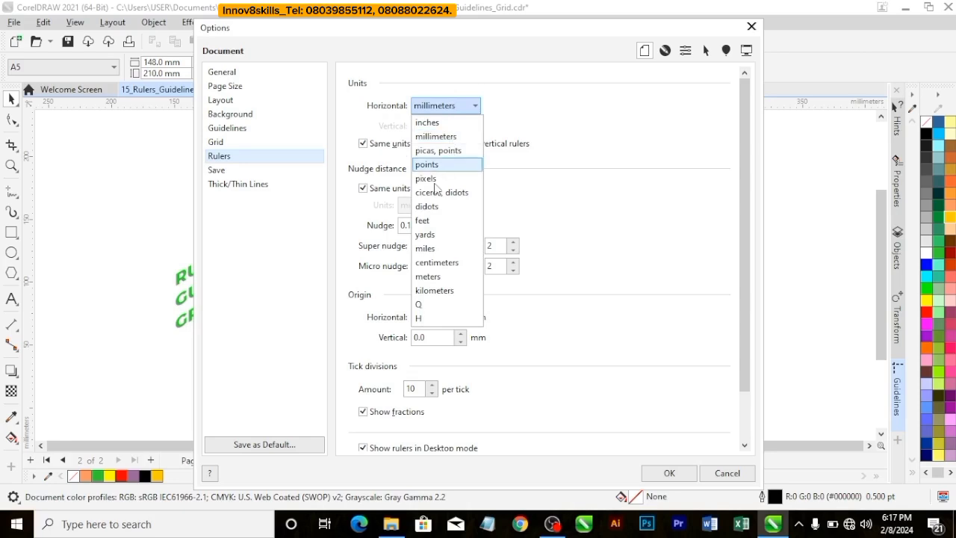
{"action": "left_click", "coordinate": [452, 274]}
{"action": "left_click", "coordinate": [666, 473]}
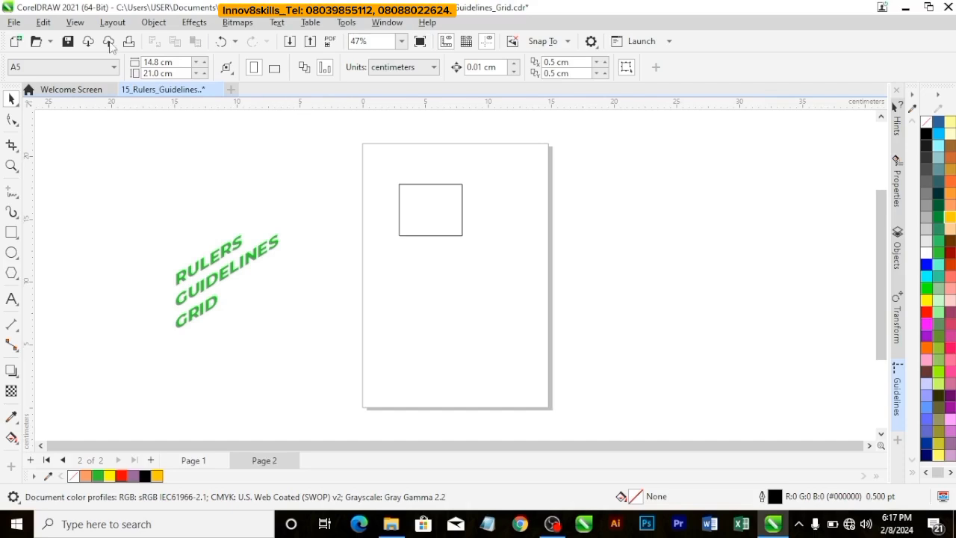
Step: Hide the rulers and show them again
{"action": "left_click", "coordinate": [76, 23]}
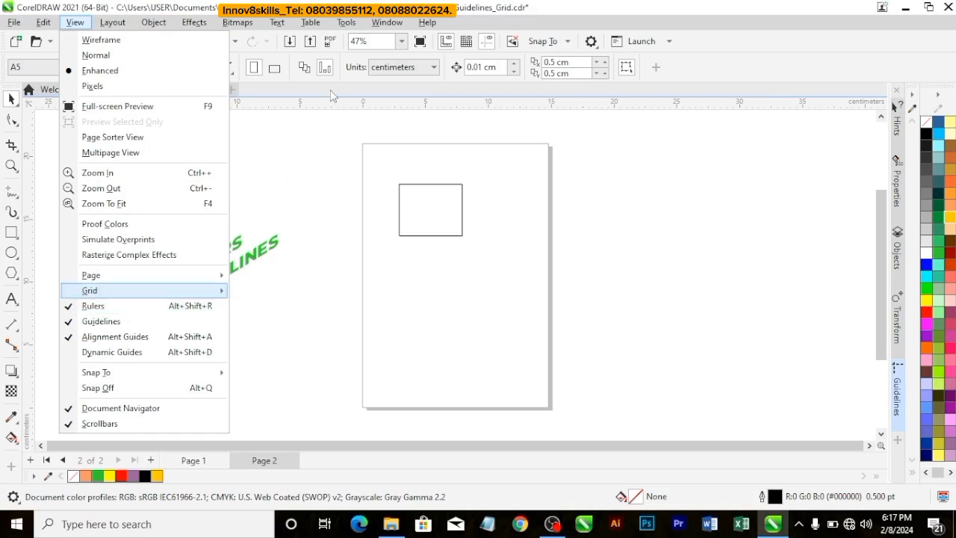
{"action": "left_click", "coordinate": [80, 310]}
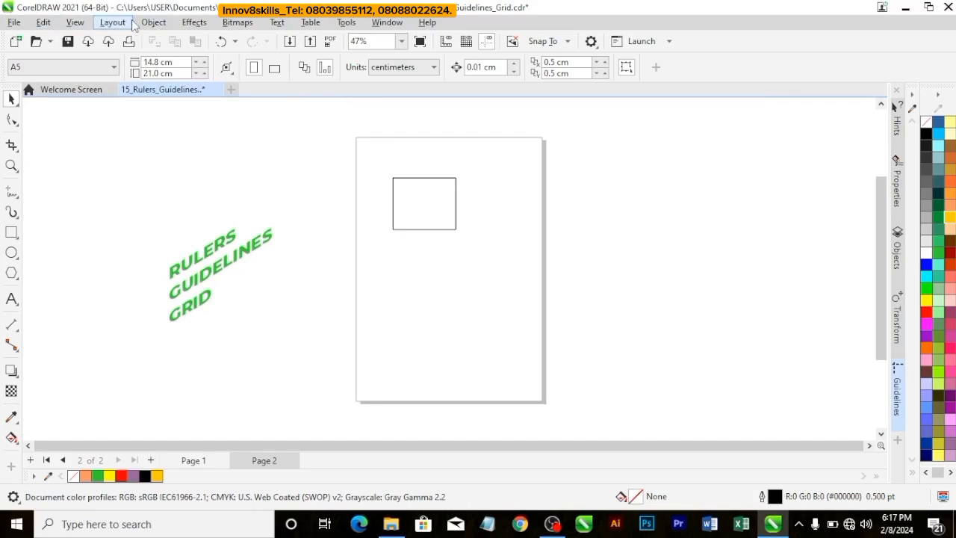
{"action": "left_click", "coordinate": [75, 22]}
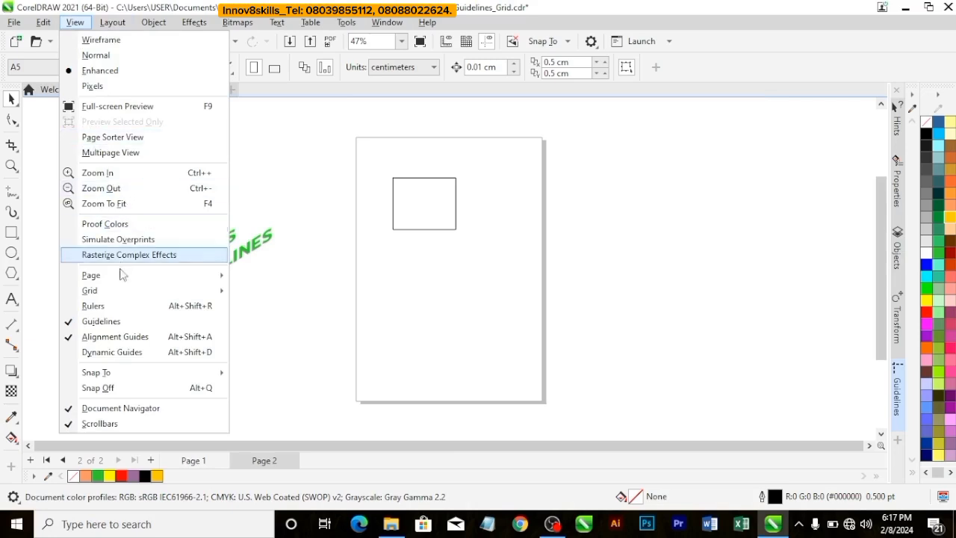
{"action": "left_click", "coordinate": [114, 308]}
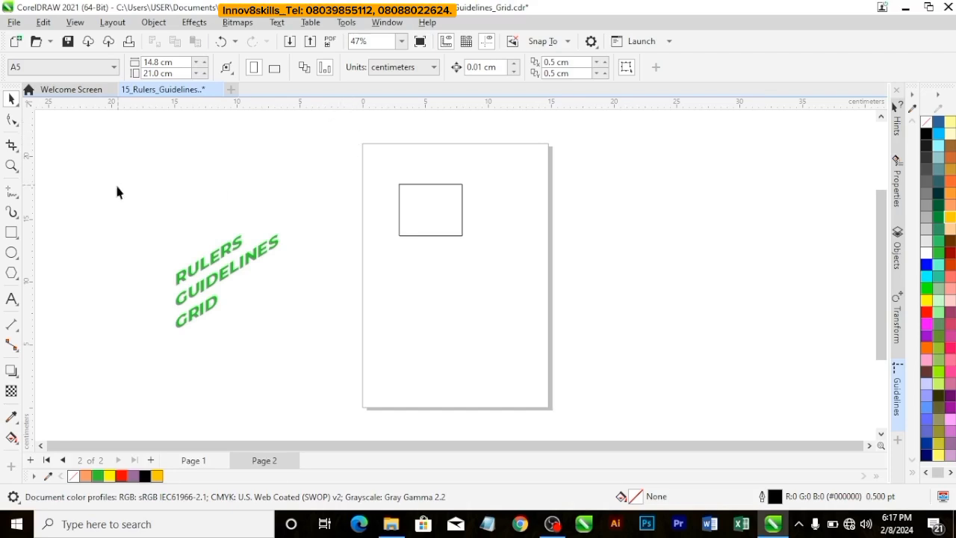
Step: Place a vertical guideline along the rectangle's left edge at about 2.86 cm and duplicate the rectangle directly below the original
{"action": "left_click_drag", "start_coordinate": [32, 214], "coordinate": [400, 279]}
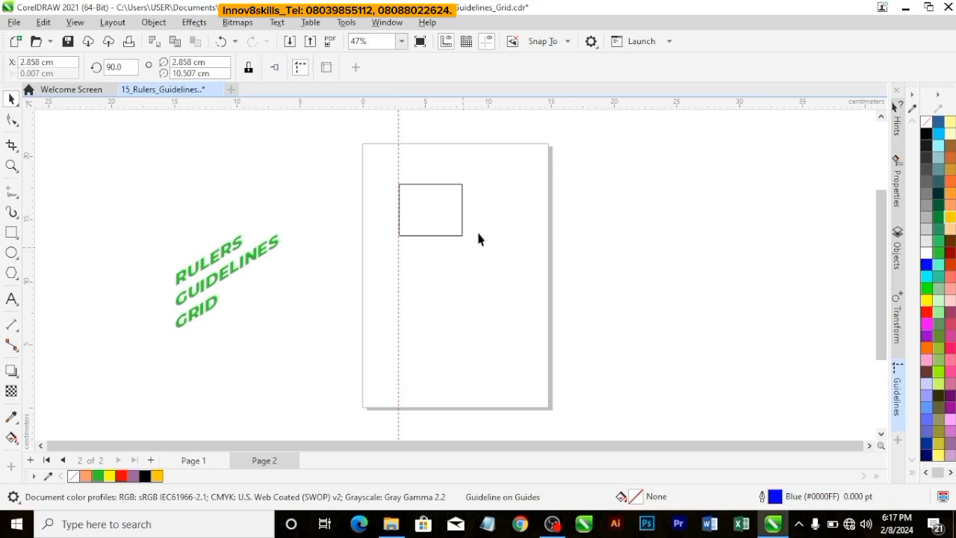
{"action": "left_click", "coordinate": [422, 219]}
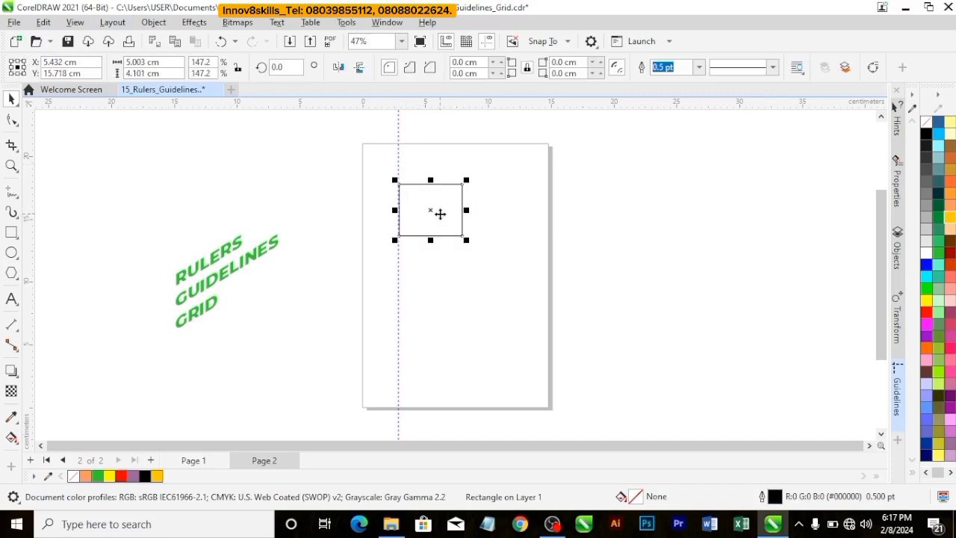
{"action": "scroll", "coordinate": [441, 214], "scroll_direction": "up", "scroll_amount": 1}
{"action": "scroll", "coordinate": [442, 214], "scroll_direction": "up", "scroll_amount": 2}
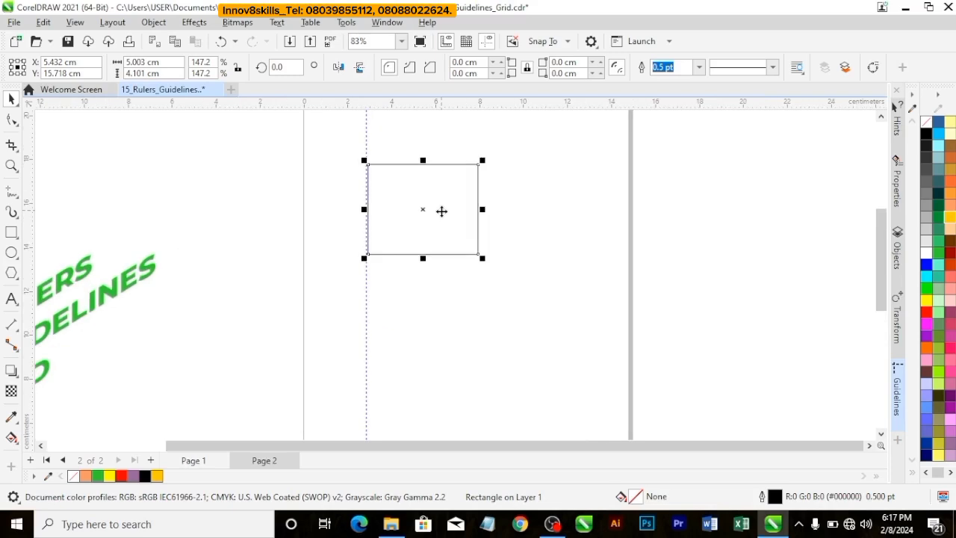
{"action": "left_click_drag", "start_coordinate": [424, 212], "coordinate": [422, 328]}
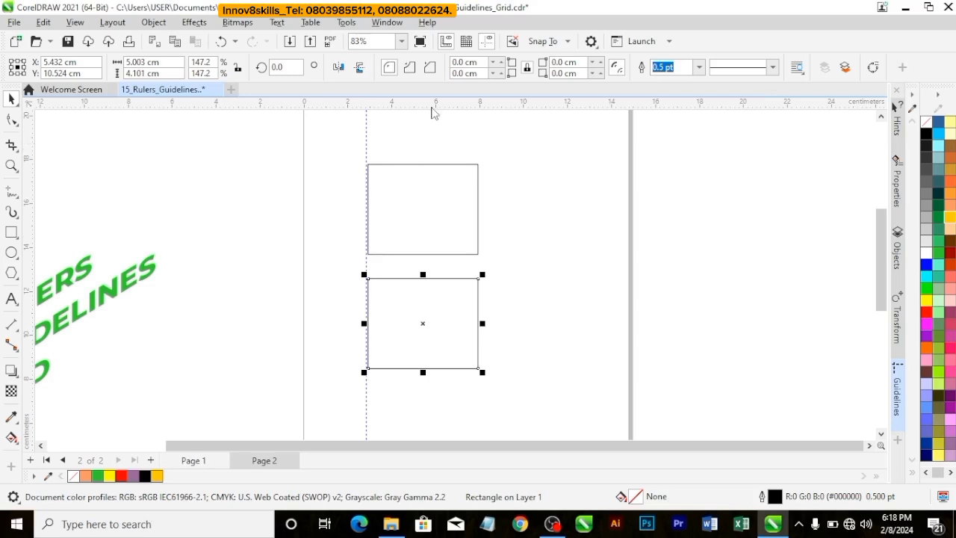
Step: Place a horizontal guideline along the upper rectangle's top edge at about 17.77 cm and align the duplicate to it, right of the original
{"action": "left_click_drag", "start_coordinate": [431, 106], "coordinate": [429, 164]}
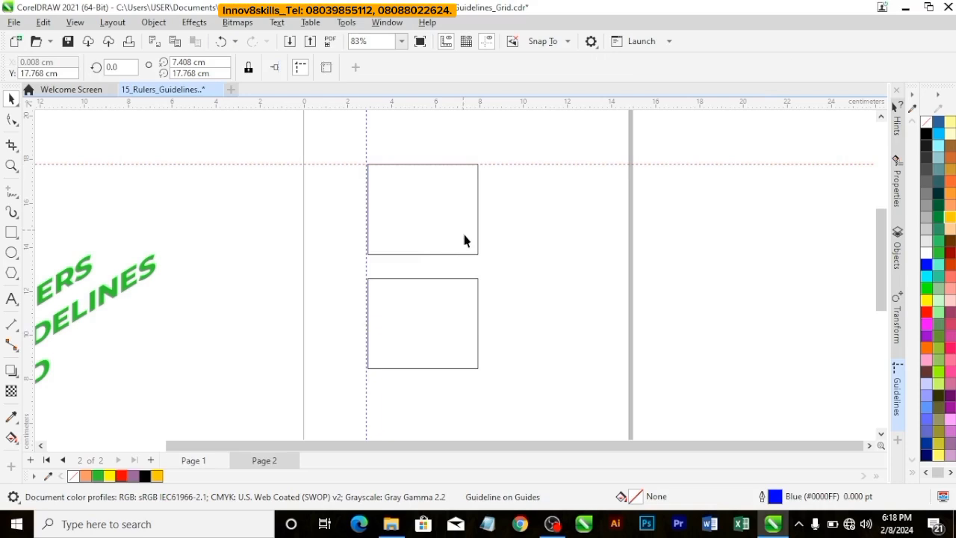
{"action": "left_click", "coordinate": [465, 310]}
{"action": "left_click_drag", "start_coordinate": [457, 297], "coordinate": [557, 217]}
{"action": "left_click", "coordinate": [341, 215]}
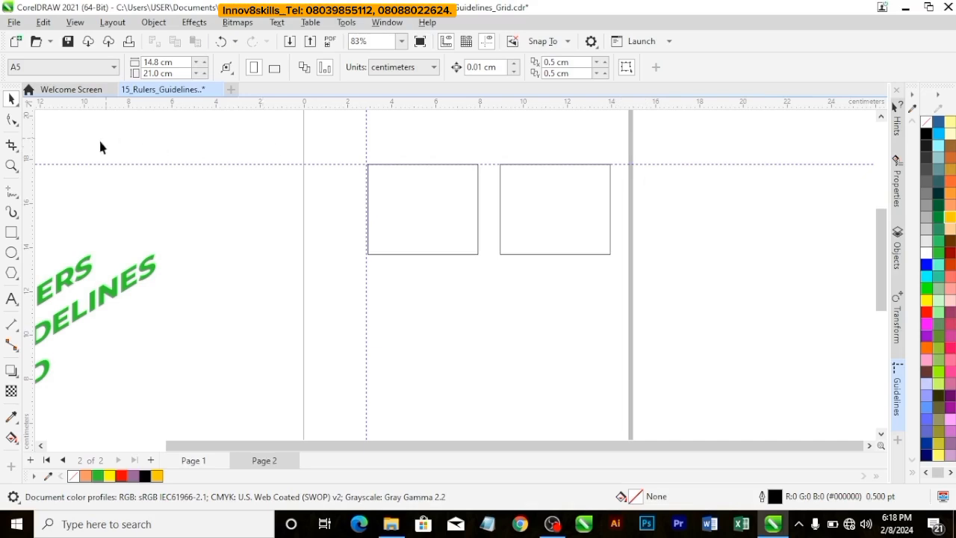
Step: Place a vertical guideline on the right rectangle's right edge at about 13.95 cm and move the left vertical guideline to about 1.1 cm
{"action": "left_click_drag", "start_coordinate": [33, 153], "coordinate": [611, 174]}
{"action": "left_click", "coordinate": [670, 243]}
{"action": "left_click_drag", "start_coordinate": [365, 151], "coordinate": [327, 156]}
{"action": "left_click", "coordinate": [409, 201]}
{"action": "left_click", "coordinate": [410, 312]}
Step: Move the left rectangle slightly down and over so its left edge sits on the left vertical guideline
{"action": "scroll", "coordinate": [361, 280], "scroll_direction": "down", "scroll_amount": 1}
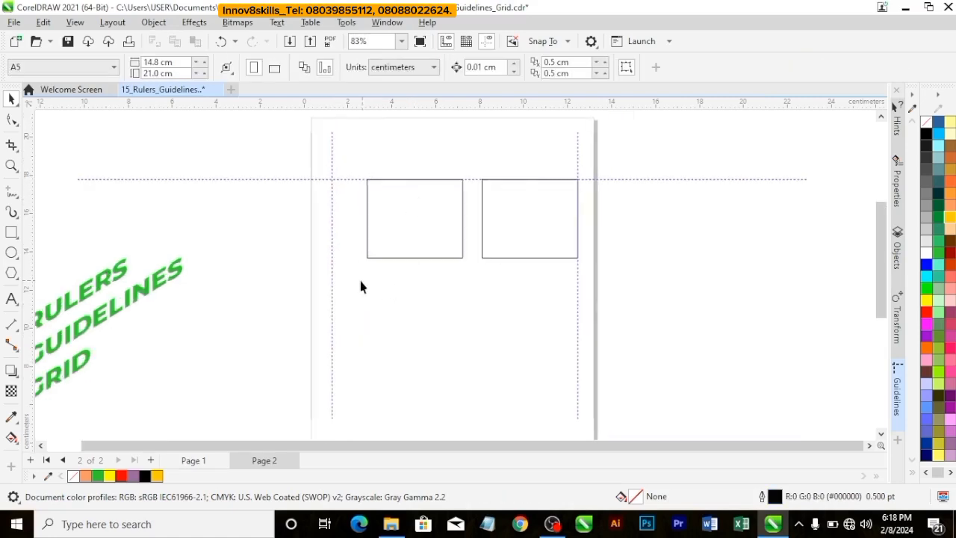
{"action": "left_click", "coordinate": [401, 41]}
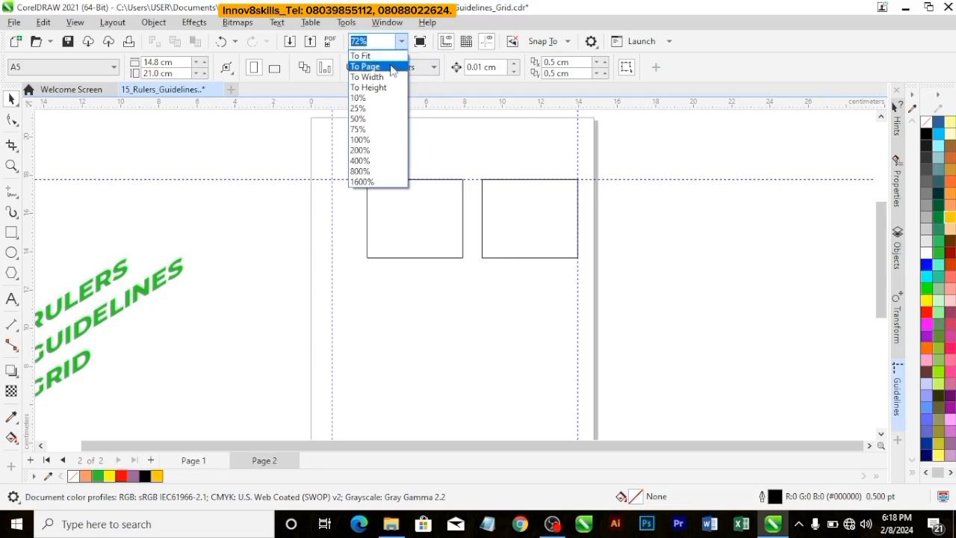
{"action": "left_click", "coordinate": [375, 67]}
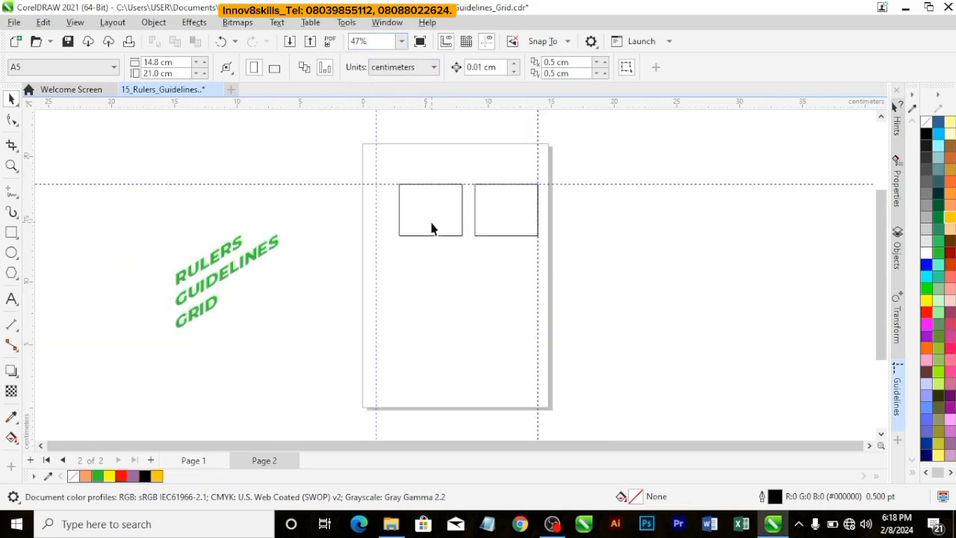
{"action": "left_click_drag", "start_coordinate": [431, 228], "coordinate": [408, 246]}
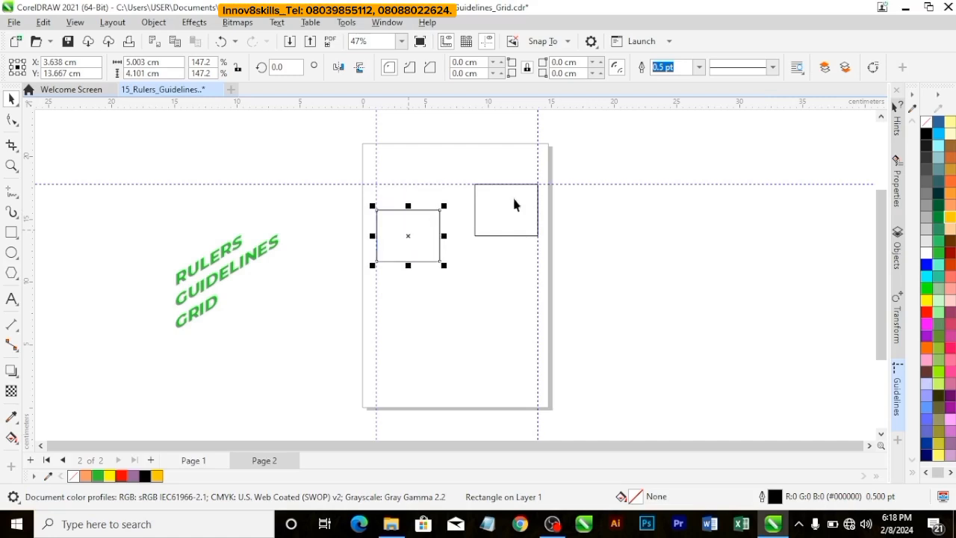
{"action": "left_click", "coordinate": [581, 184]}
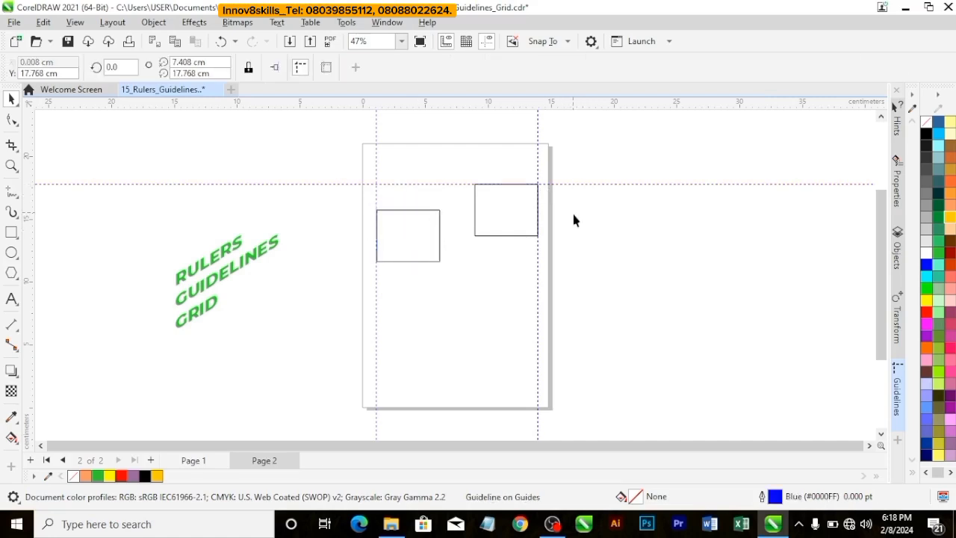
{"action": "left_click", "coordinate": [573, 220]}
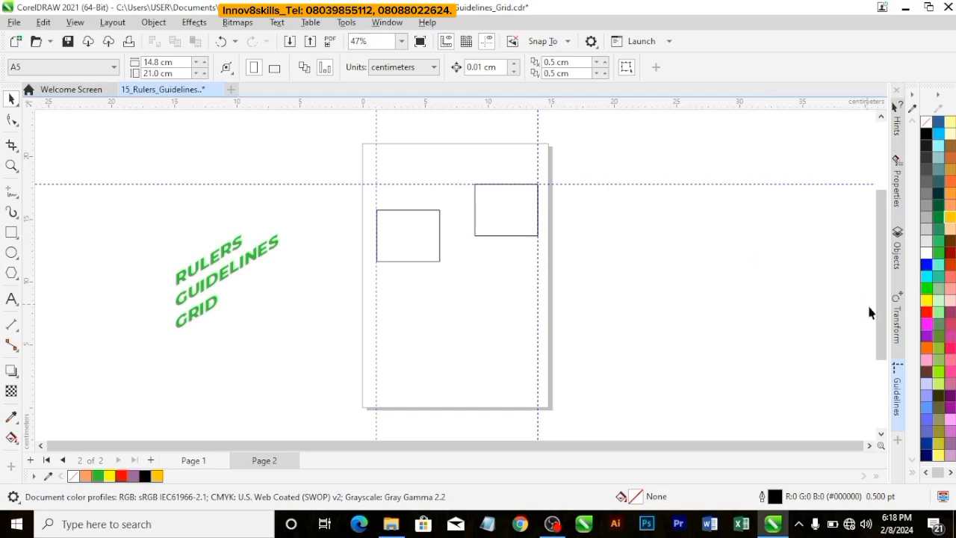
Step: Open the Guidelines docker with its list of the document's horizontal and vertical guidelines
{"action": "left_click", "coordinate": [904, 401]}
{"action": "left_click", "coordinate": [382, 24]}
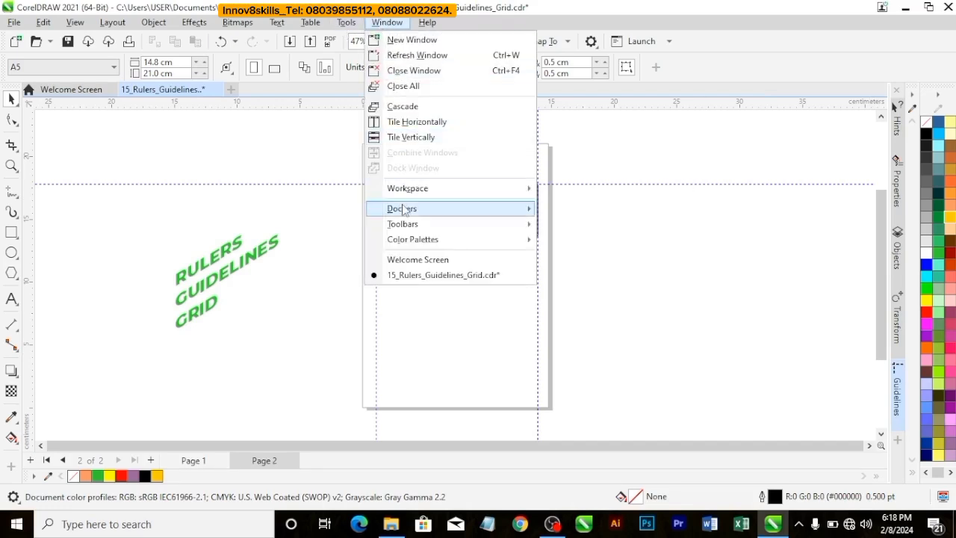
{"action": "mouse_move", "coordinate": [457, 209]}
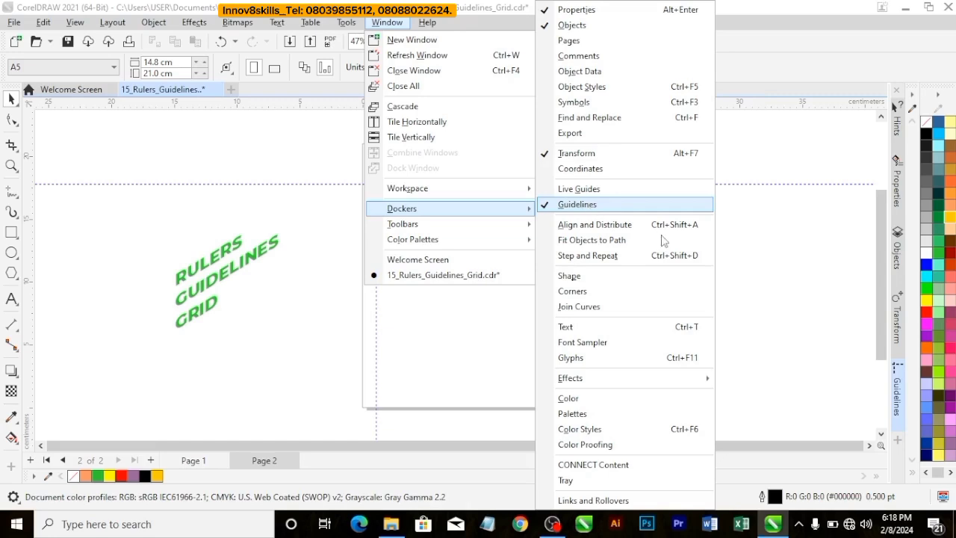
{"action": "left_click", "coordinate": [756, 292]}
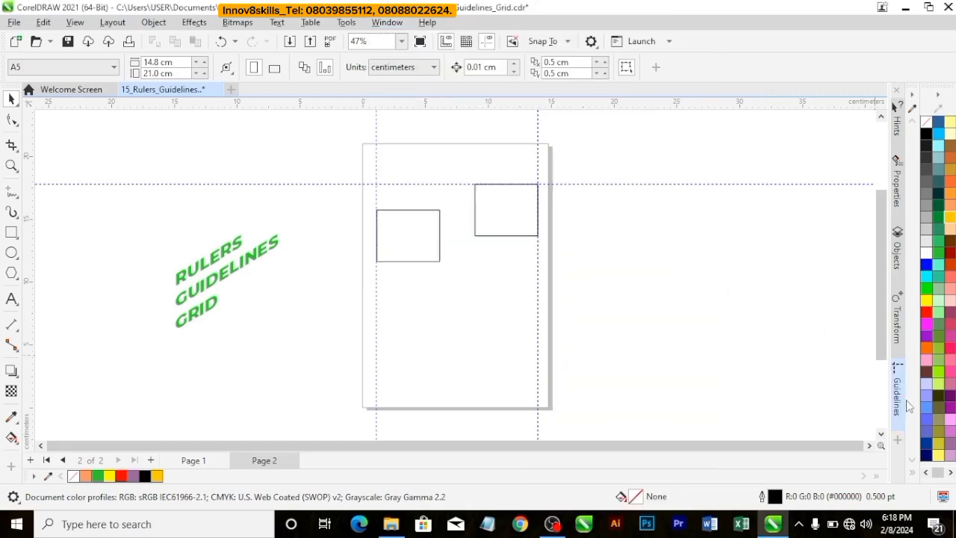
{"action": "left_click", "coordinate": [899, 442]}
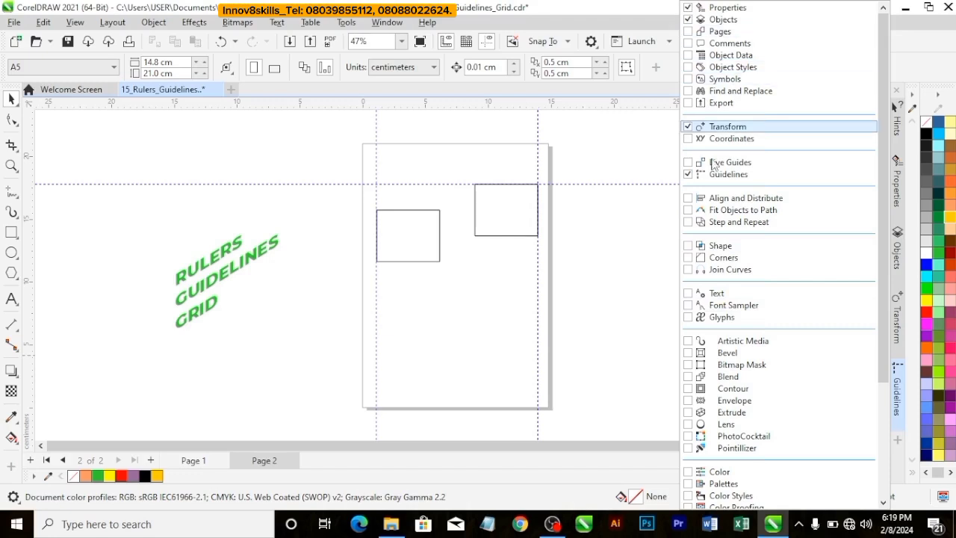
{"action": "left_click", "coordinate": [667, 222]}
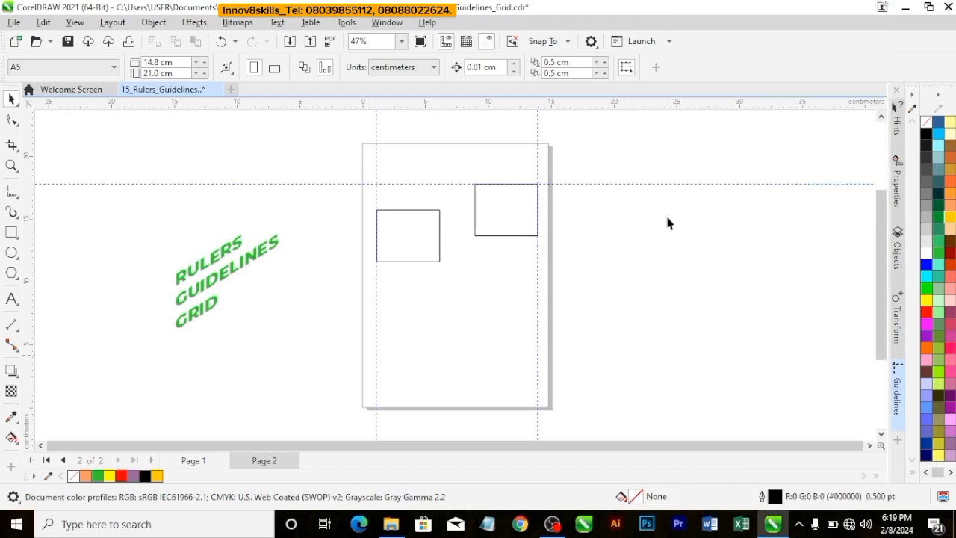
{"action": "left_click", "coordinate": [900, 406]}
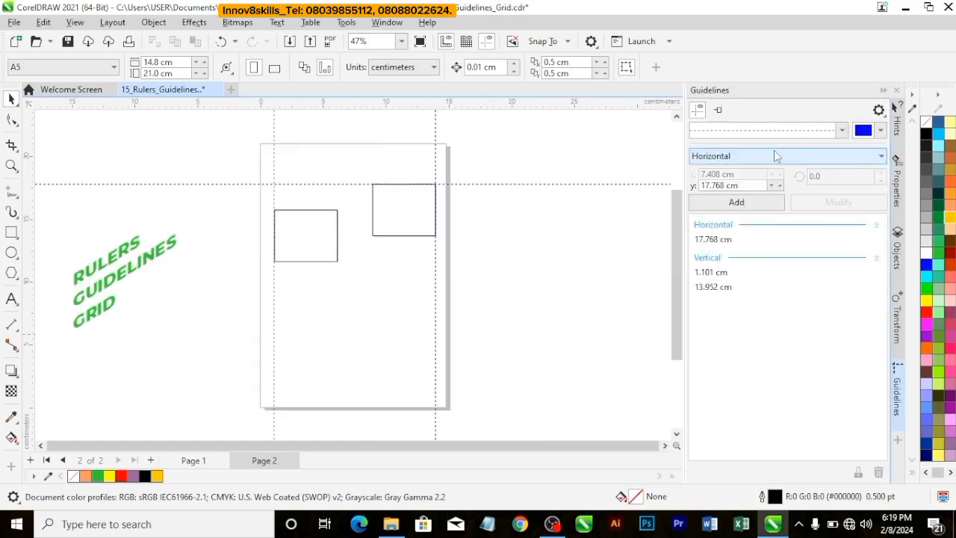
Step: Set the default guideline color to green #0EB855 and place a new horizontal guideline above the rectangles at about 18.94 cm
{"action": "left_click", "coordinate": [548, 183]}
{"action": "left_click", "coordinate": [550, 201]}
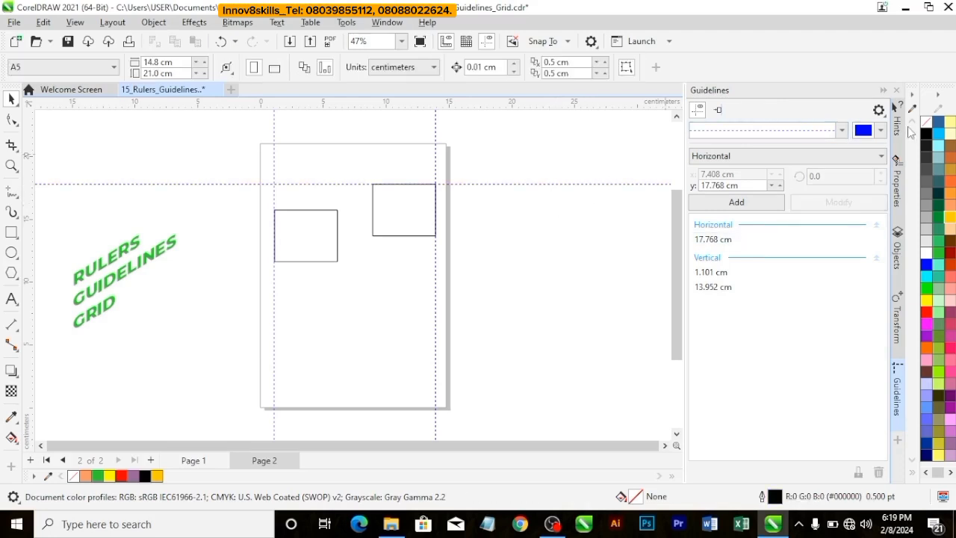
{"action": "left_click", "coordinate": [882, 131]}
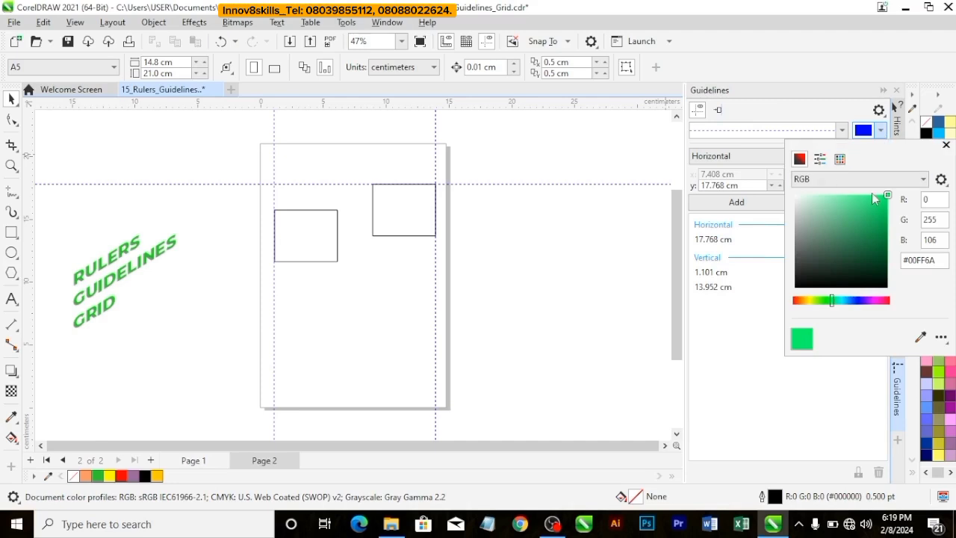
{"action": "left_click", "coordinate": [881, 223]}
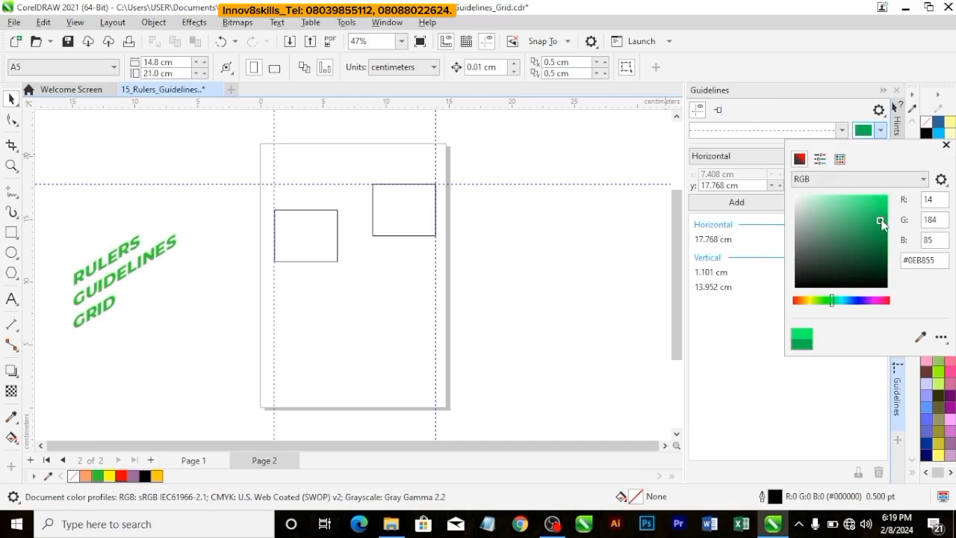
{"action": "left_click", "coordinate": [838, 415]}
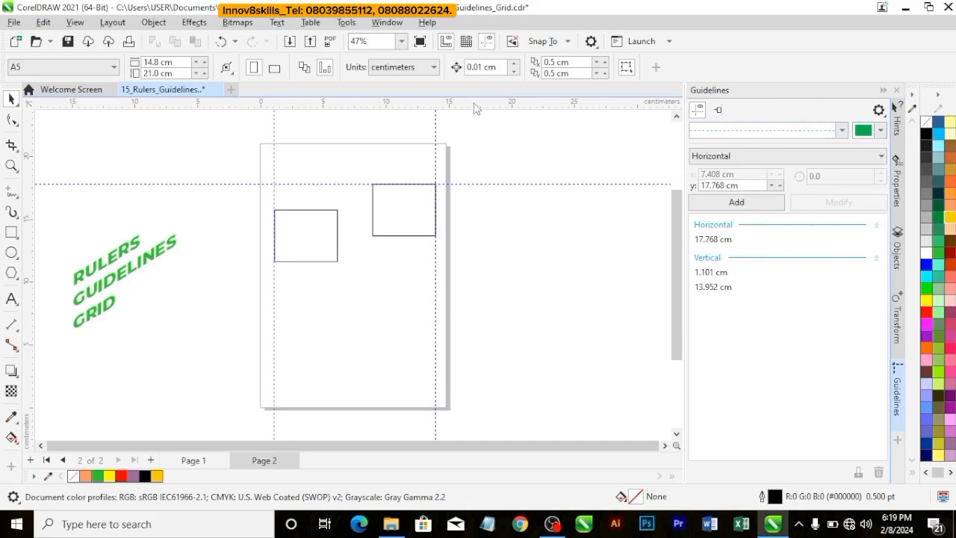
{"action": "left_click_drag", "start_coordinate": [473, 102], "coordinate": [491, 175]}
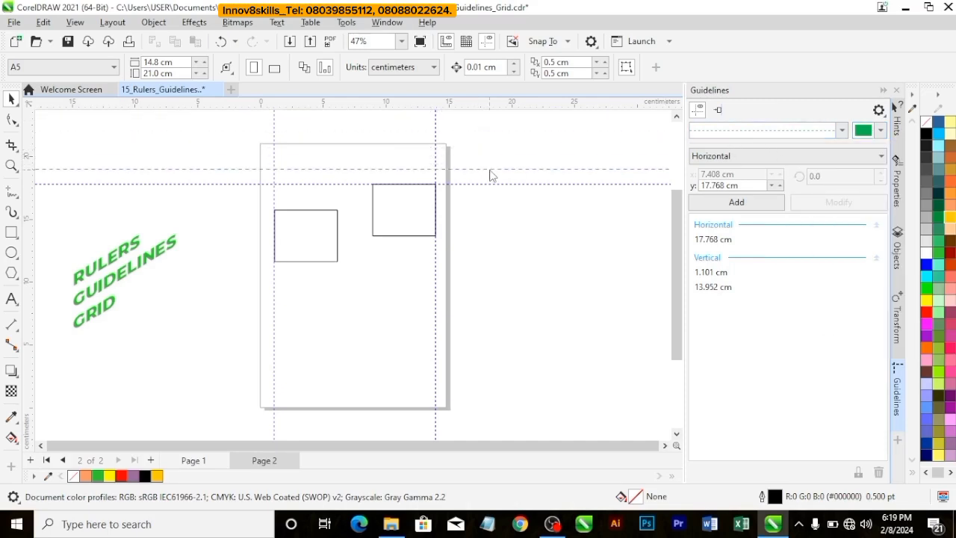
{"action": "left_click", "coordinate": [511, 139]}
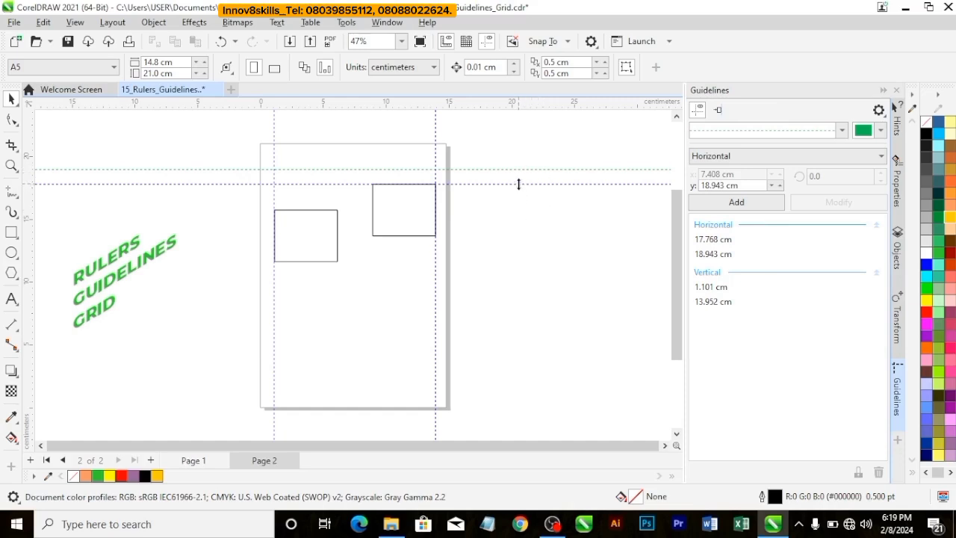
Step: Move the left rectangle up to the 17.768 cm guideline and place a horizontal guideline along the rectangles' bottom edges at about 13.65 cm
{"action": "left_click", "coordinate": [518, 184]}
{"action": "left_click", "coordinate": [374, 250]}
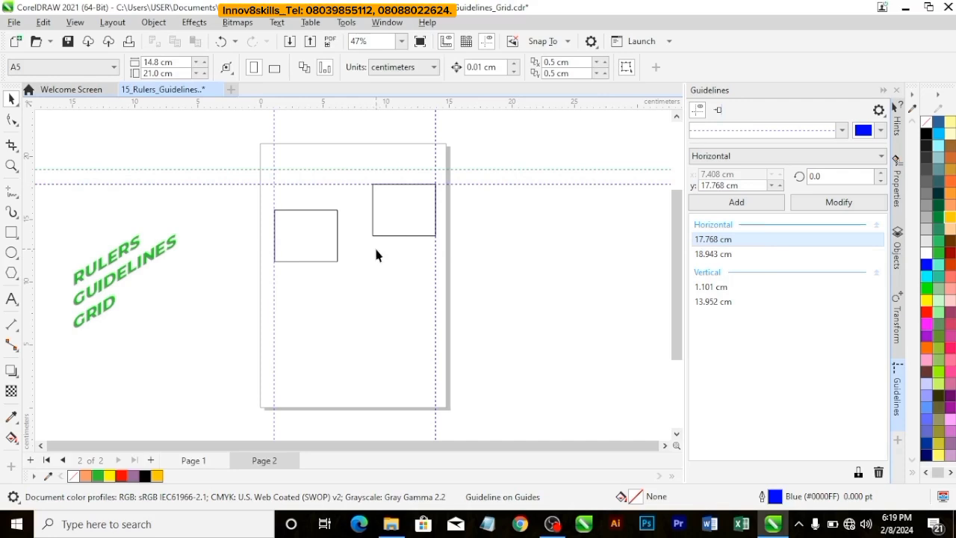
{"action": "left_click", "coordinate": [333, 250]}
{"action": "left_click_drag", "start_coordinate": [309, 235], "coordinate": [318, 206]}
{"action": "left_click", "coordinate": [488, 217]}
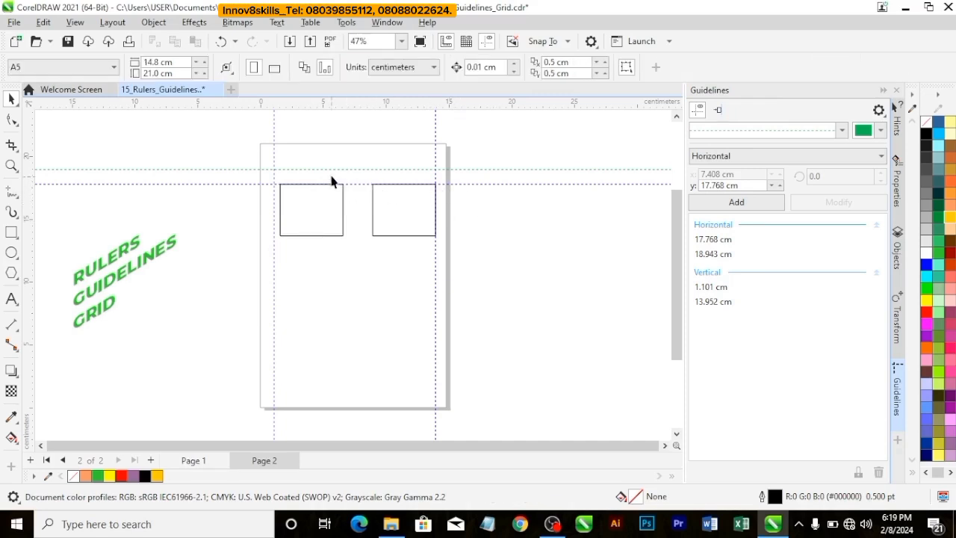
{"action": "left_click_drag", "start_coordinate": [336, 104], "coordinate": [363, 236]}
{"action": "left_click", "coordinate": [511, 244]}
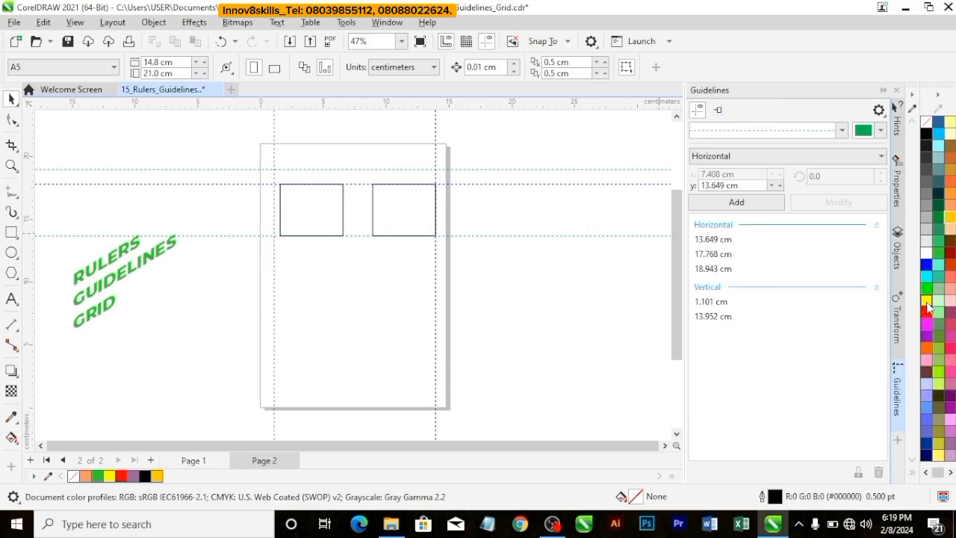
Step: Recolor the guideline along the rectangles' bottom edges first yellow and finally blue
{"action": "left_click_drag", "start_coordinate": [926, 305], "coordinate": [503, 238]}
{"action": "left_click_drag", "start_coordinate": [503, 238], "coordinate": [504, 237]}
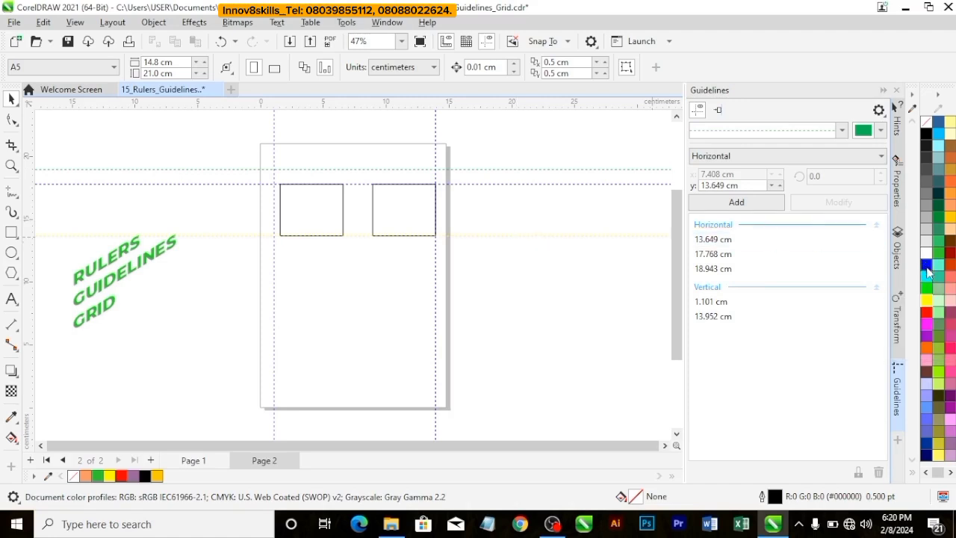
{"action": "left_click_drag", "start_coordinate": [926, 267], "coordinate": [564, 235]}
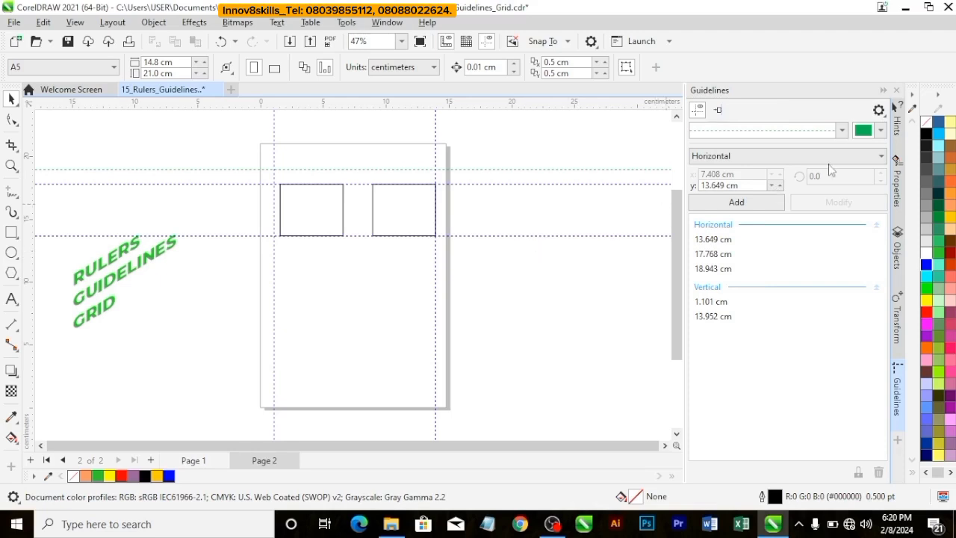
Step: Collapse the Guidelines docker, and select all drawn objects before clearing the selection
{"action": "left_click", "coordinate": [895, 395]}
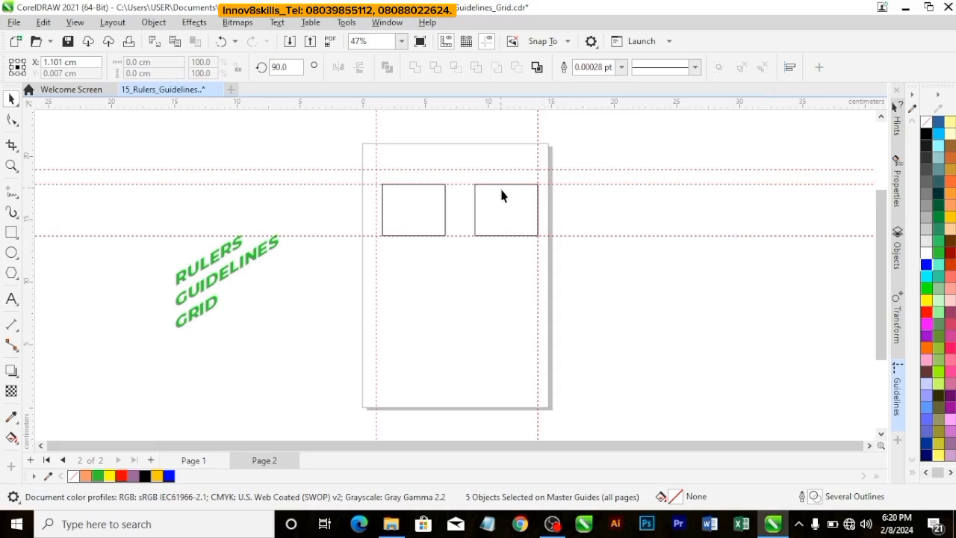
{"action": "left_click", "coordinate": [75, 21]}
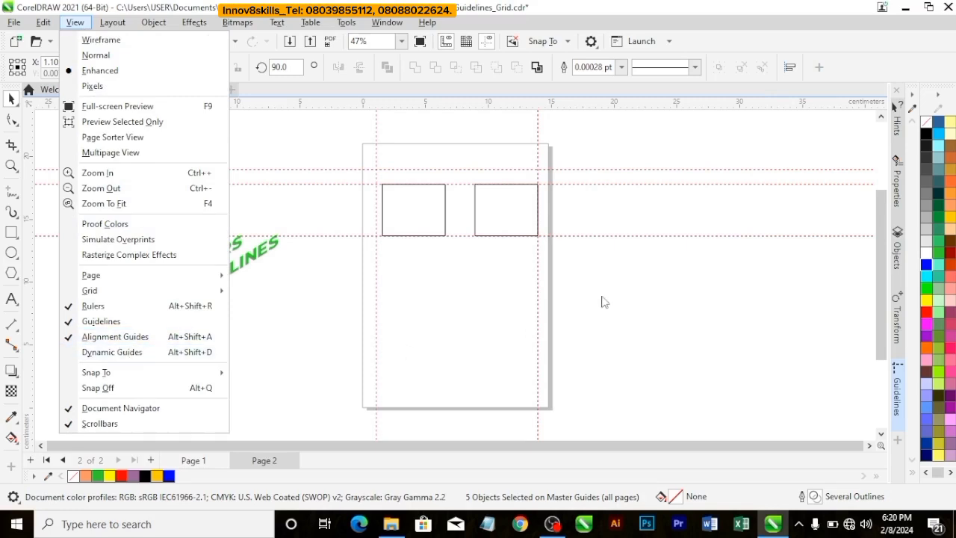
{"action": "left_click", "coordinate": [623, 245]}
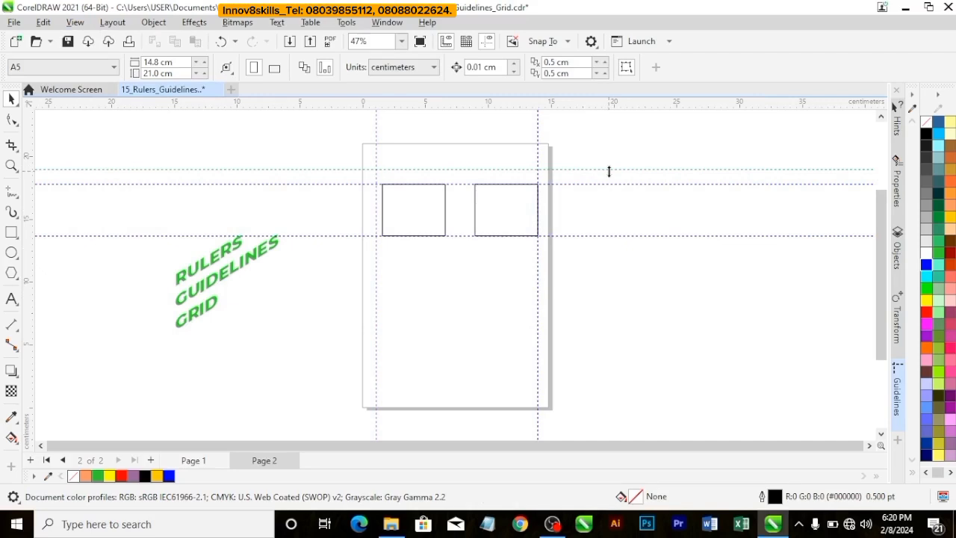
{"action": "key", "text": "ctrl+a"}
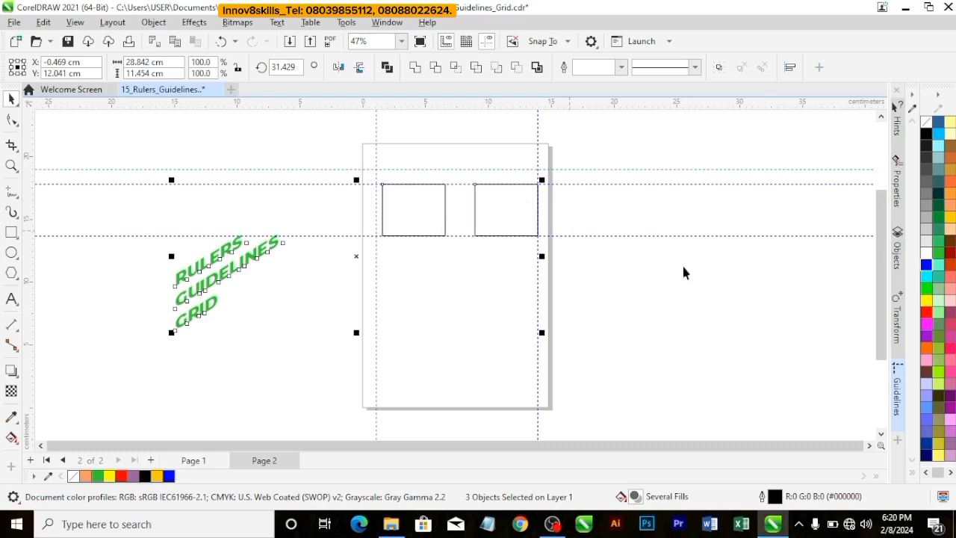
{"action": "left_click", "coordinate": [712, 304]}
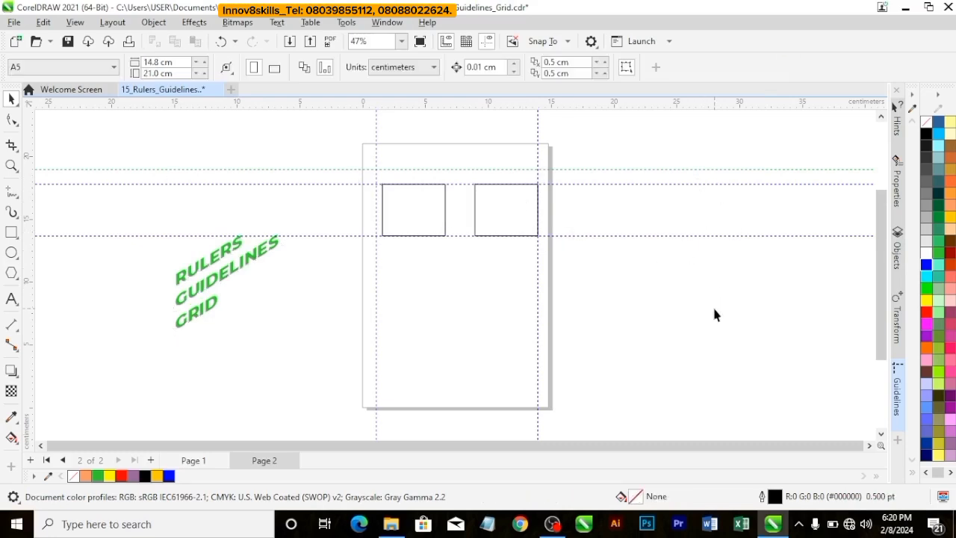
Step: Delete all guidelines at once and delete the right rectangle
{"action": "left_click", "coordinate": [665, 170]}
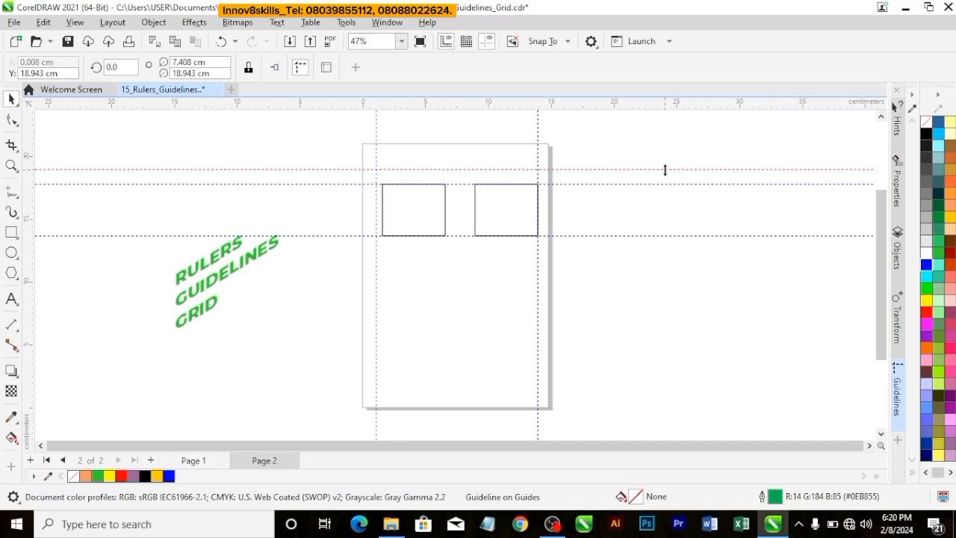
{"action": "key", "text": "ctrl+a"}
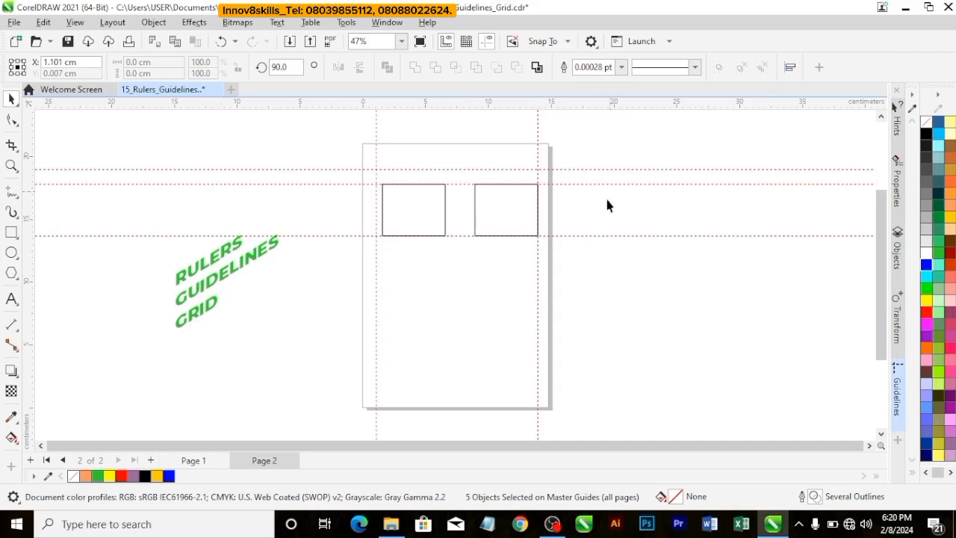
{"action": "key", "text": "Delete"}
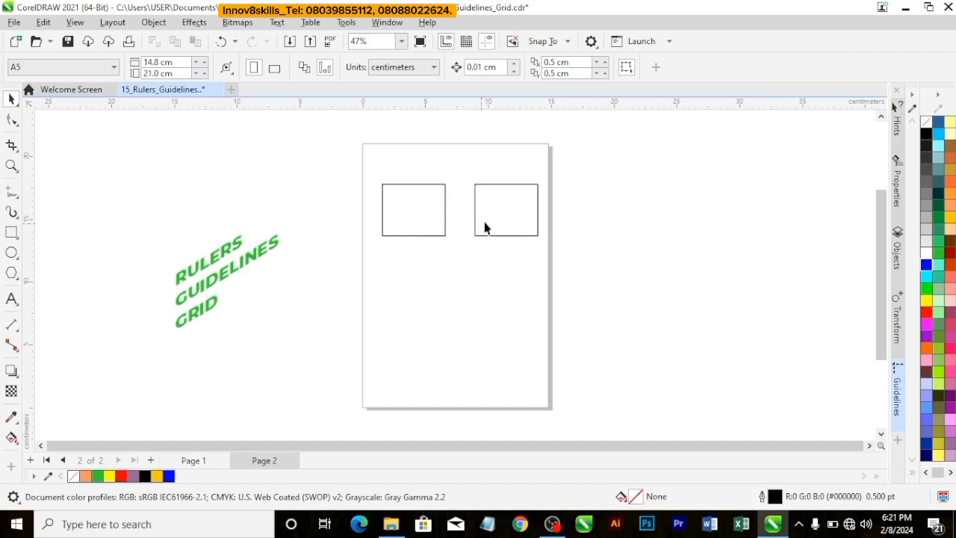
{"action": "left_click", "coordinate": [538, 196]}
{"action": "key", "text": "Delete"}
Step: Turn Alignment Guides off and back on
{"action": "left_click", "coordinate": [75, 21]}
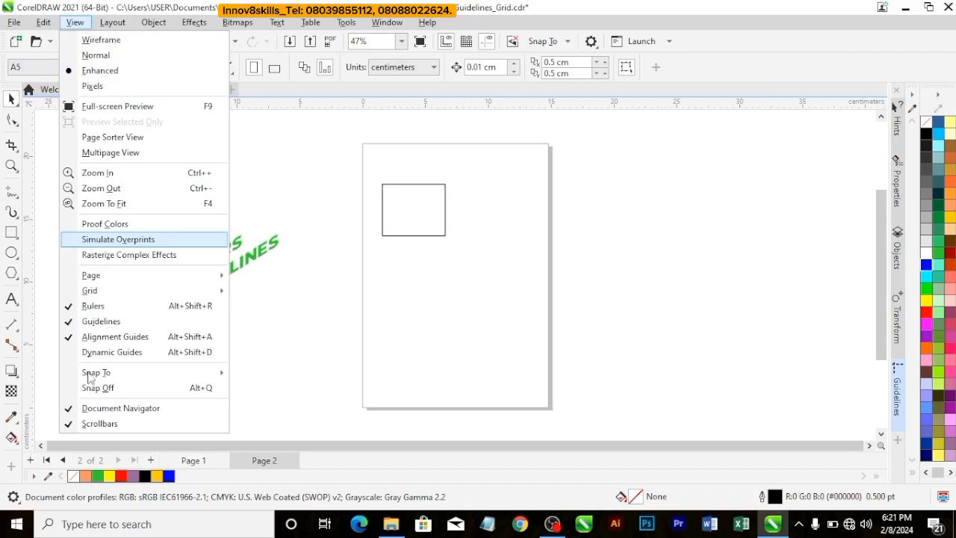
{"action": "left_click", "coordinate": [68, 340]}
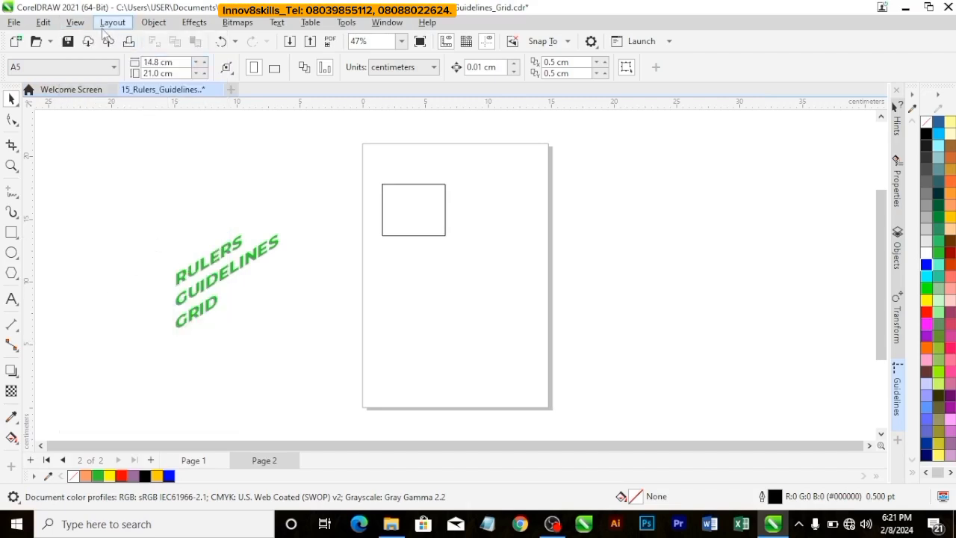
{"action": "left_click", "coordinate": [75, 22]}
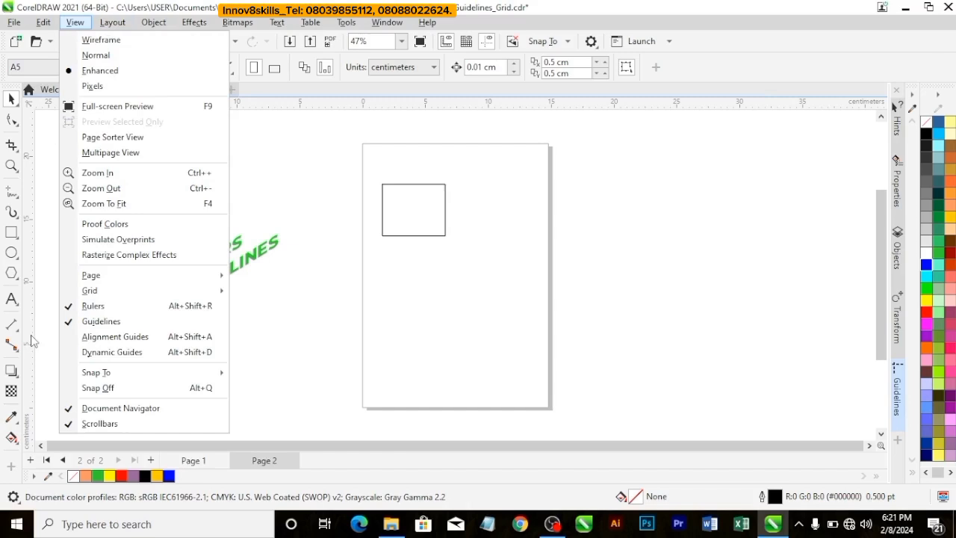
{"action": "left_click", "coordinate": [71, 336]}
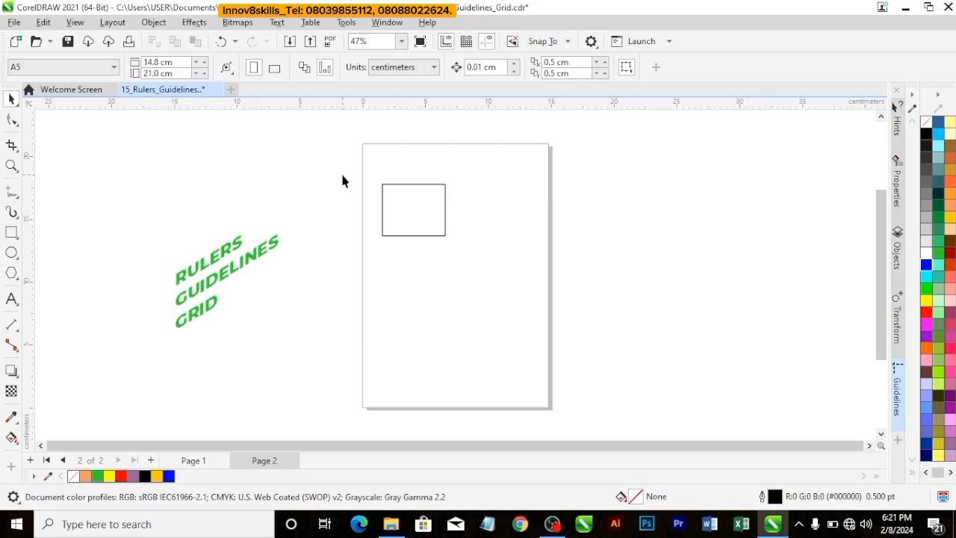
Step: Duplicate the remaining rectangle to its right, level with the original, with its center at about X 10.03 cm
{"action": "scroll", "coordinate": [395, 219], "scroll_direction": "up", "scroll_amount": 3}
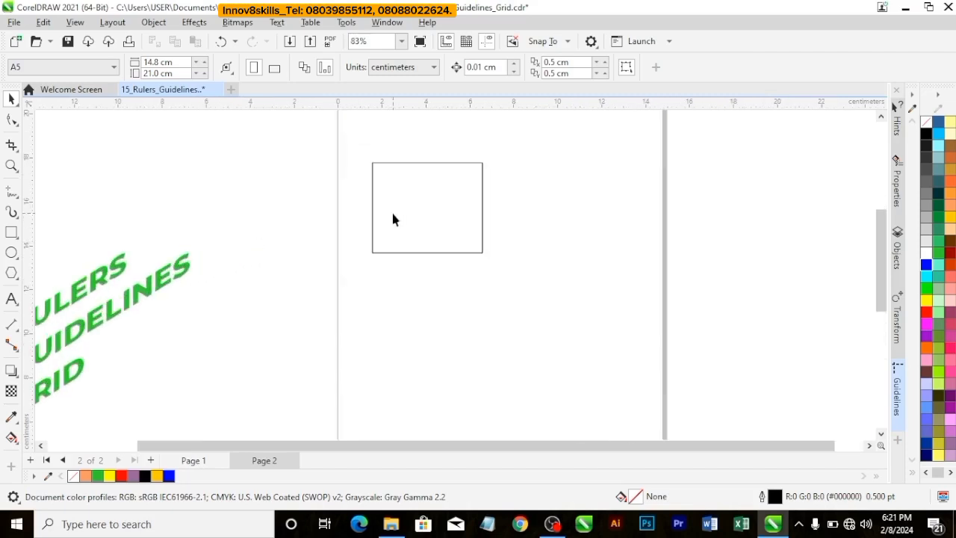
{"action": "left_click", "coordinate": [407, 212]}
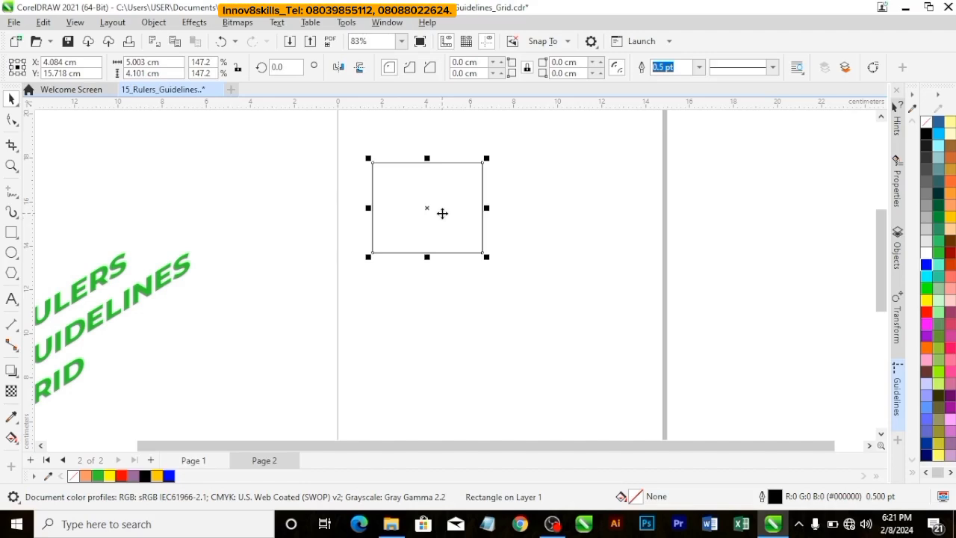
{"action": "left_click_drag", "start_coordinate": [430, 209], "coordinate": [559, 213]}
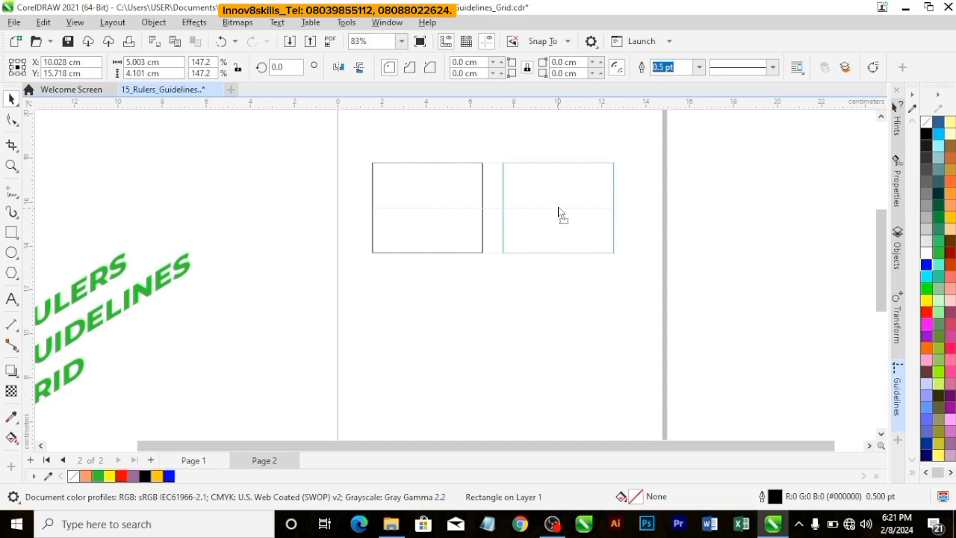
{"action": "left_click", "coordinate": [564, 224]}
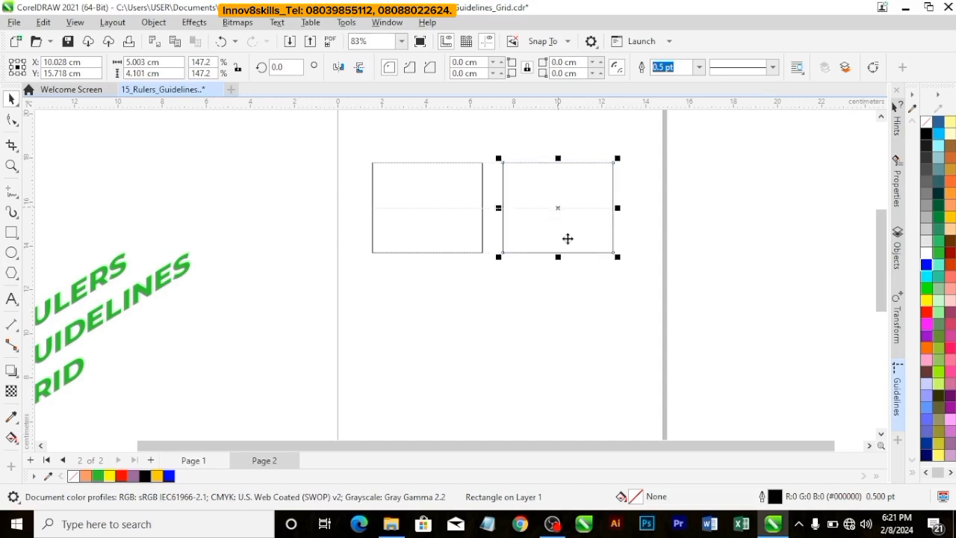
{"action": "left_click", "coordinate": [568, 335]}
Step: Duplicate the second rectangle to its right at the same level, using the matching 0.941 cm x-spacing
{"action": "left_click", "coordinate": [541, 209]}
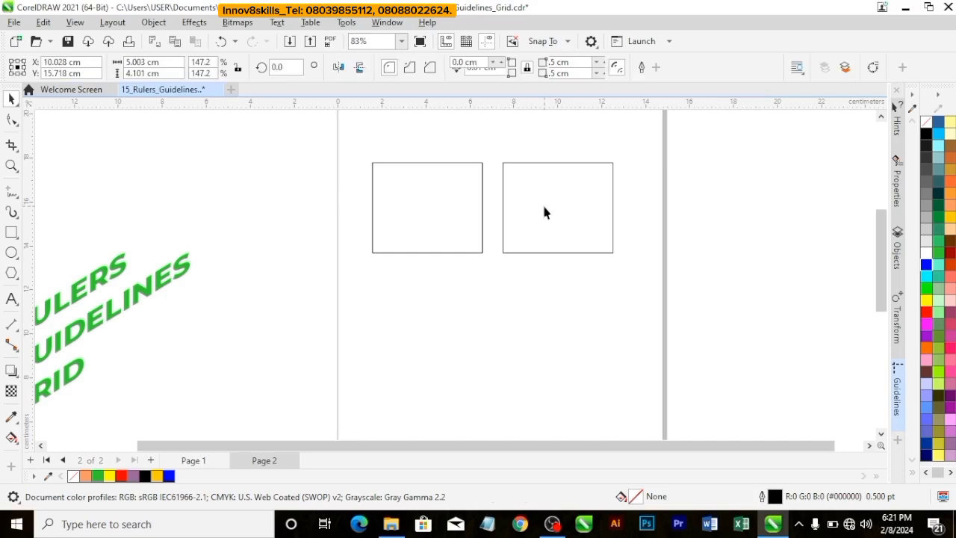
{"action": "left_click_drag", "start_coordinate": [558, 208], "coordinate": [691, 213]}
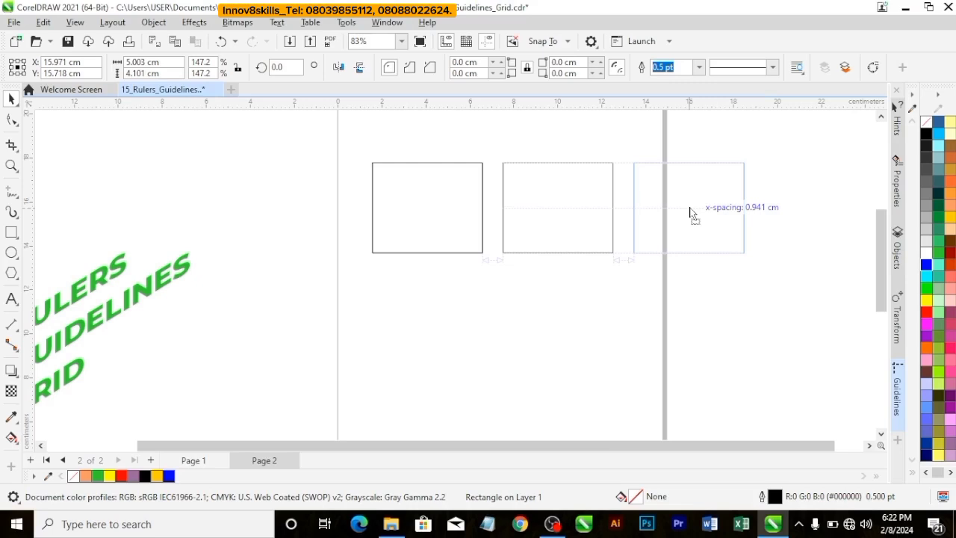
{"action": "left_click_drag", "start_coordinate": [691, 213], "coordinate": [689, 209]}
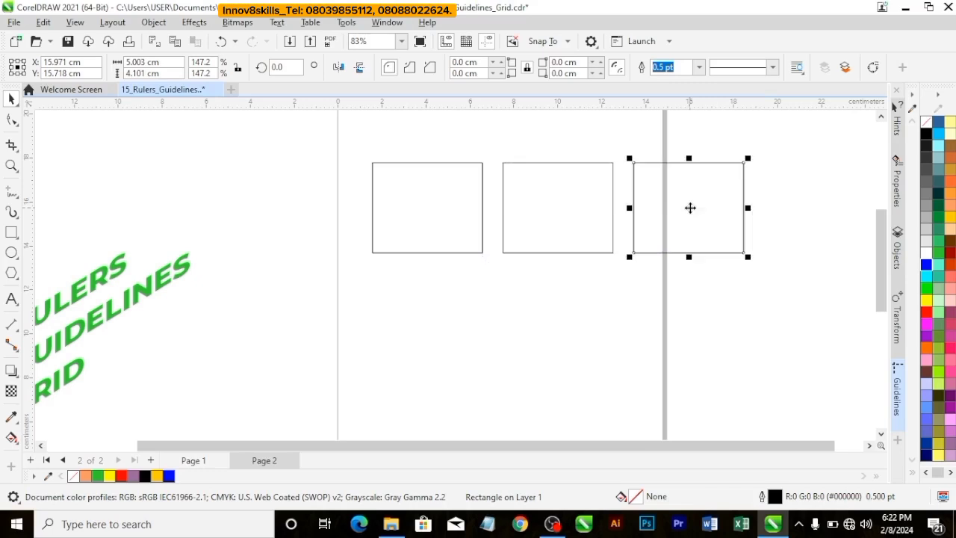
{"action": "left_click", "coordinate": [725, 290]}
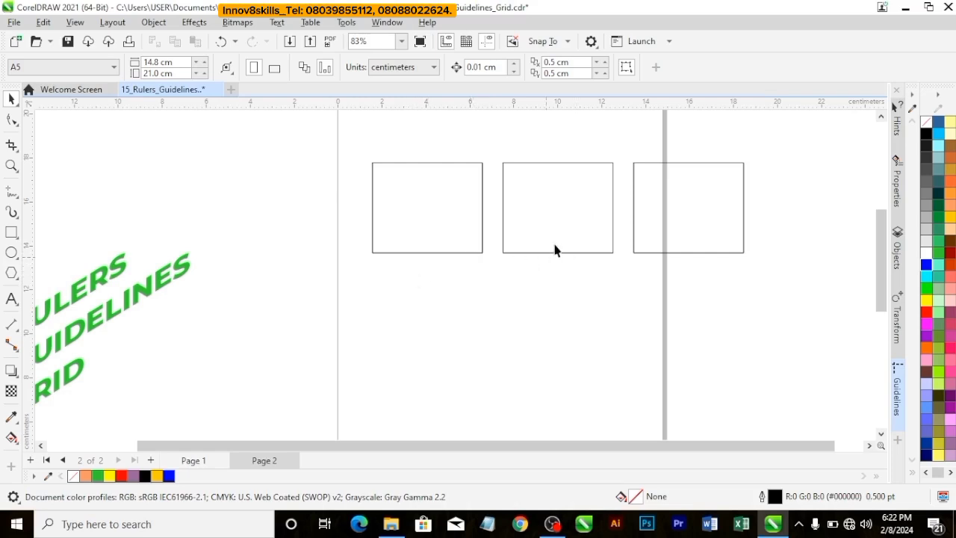
Step: Duplicate rectangles into a second row of three at about Y 10.39 cm, each aligned under the rectangle above with 0.941 cm x-spacing
{"action": "left_click", "coordinate": [688, 212]}
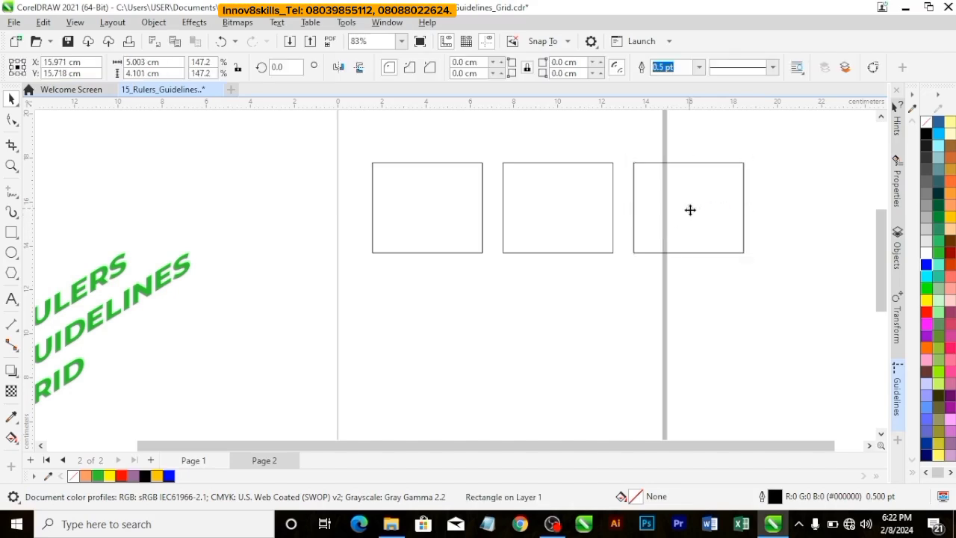
{"action": "left_click_drag", "start_coordinate": [690, 210], "coordinate": [427, 332]}
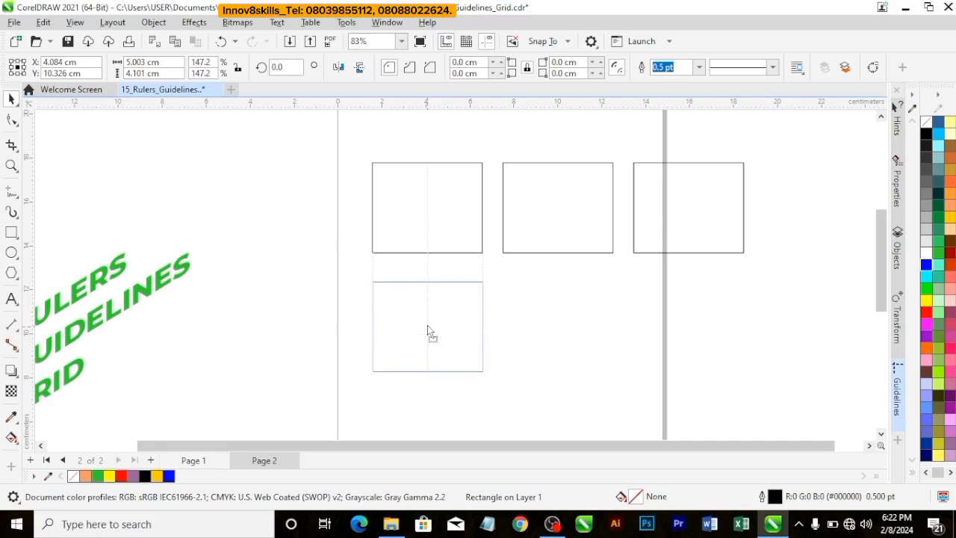
{"action": "left_click_drag", "start_coordinate": [427, 327], "coordinate": [562, 329]}
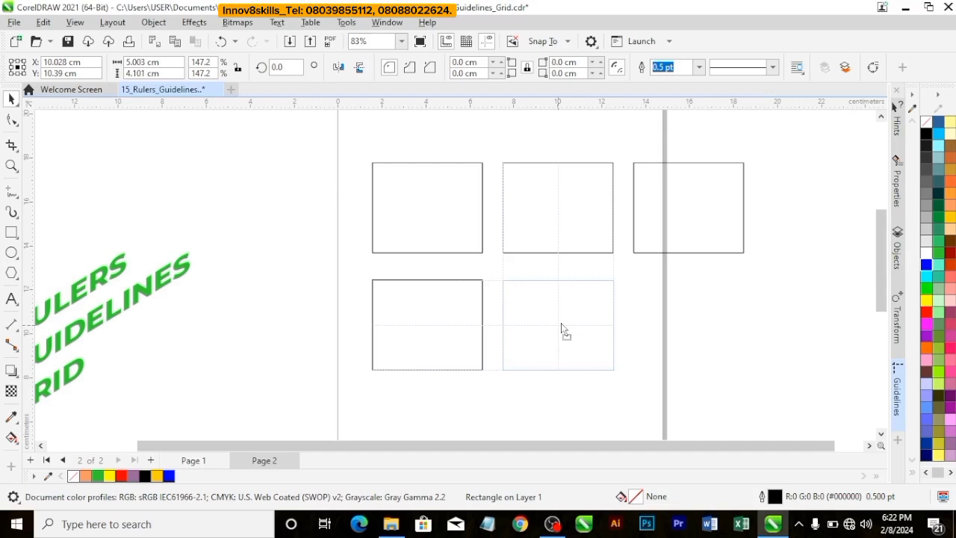
{"action": "left_click_drag", "start_coordinate": [561, 323], "coordinate": [691, 330]}
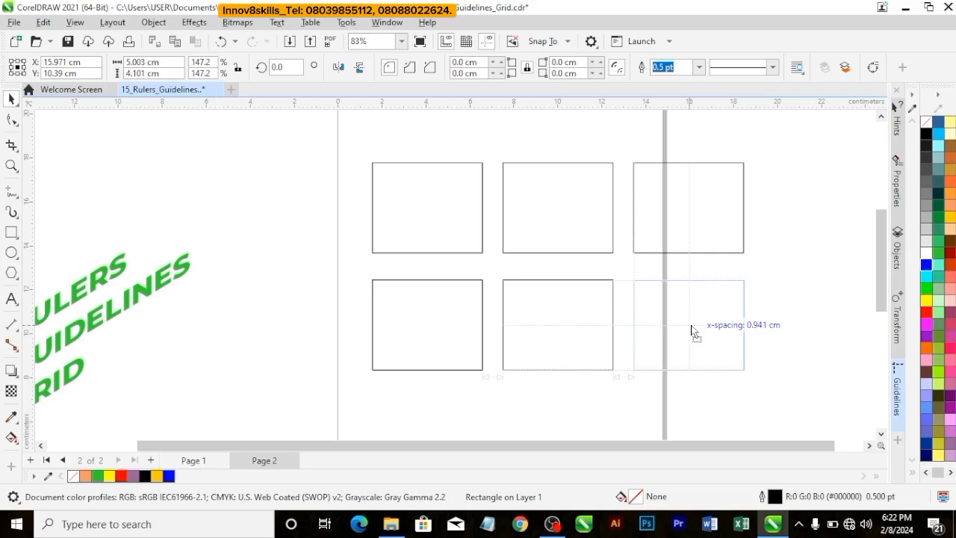
{"action": "left_click_drag", "start_coordinate": [691, 330], "coordinate": [693, 331]}
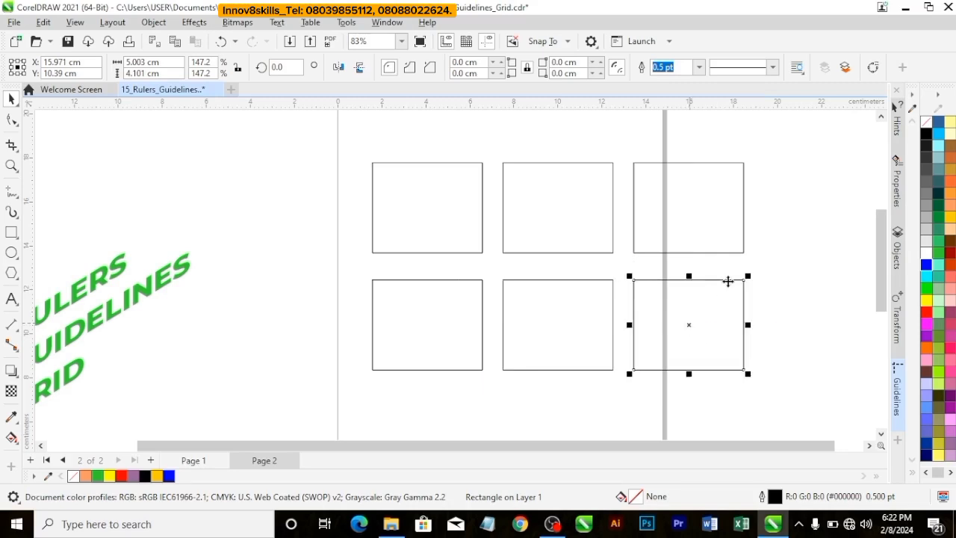
{"action": "left_click", "coordinate": [772, 267]}
{"action": "scroll", "coordinate": [584, 242], "scroll_direction": "down", "scroll_amount": 2}
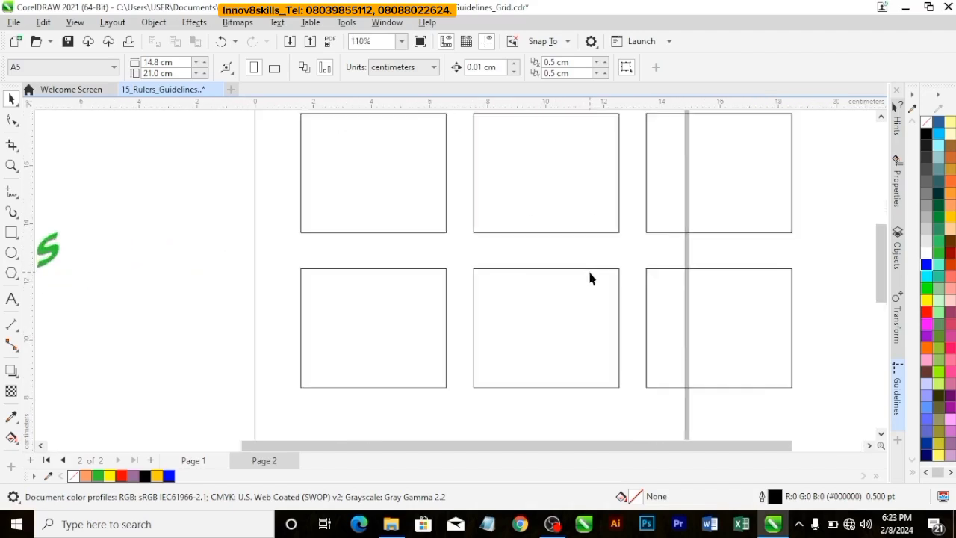
Step: Delete the four rectangles in the middle and right columns, keeping only the left column
{"action": "left_click", "coordinate": [402, 41]}
{"action": "left_click", "coordinate": [401, 87]}
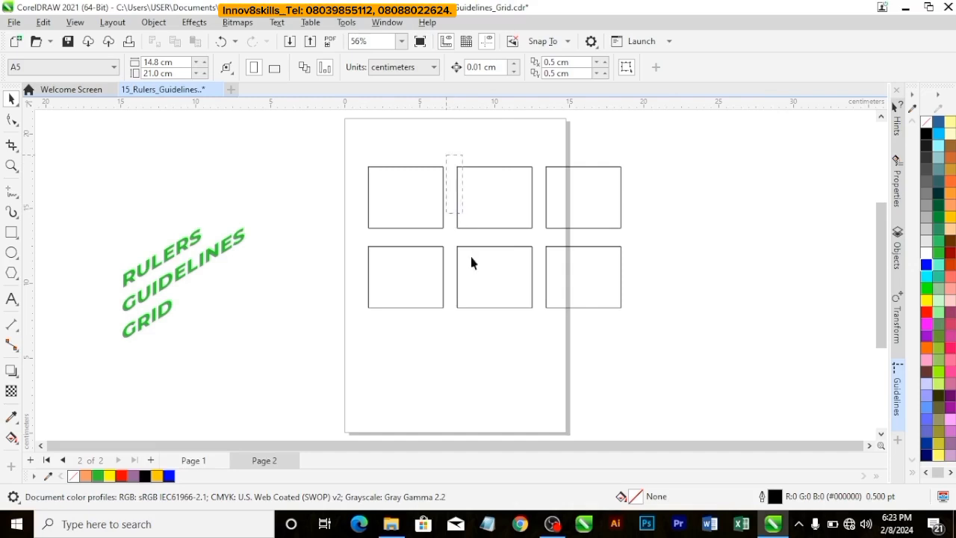
{"action": "left_click_drag", "start_coordinate": [658, 329], "coordinate": [662, 329]}
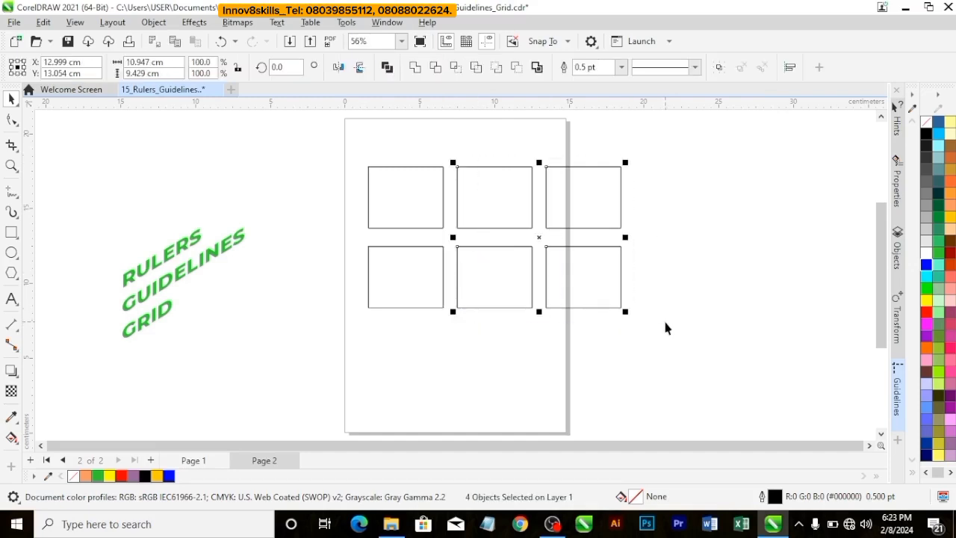
{"action": "key", "text": "Delete"}
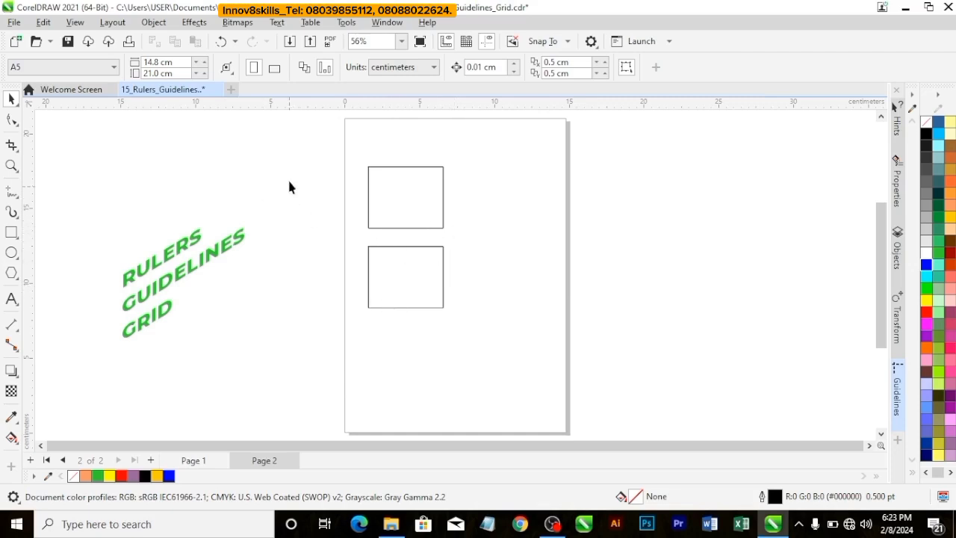
Step: Turn on snapping to guidelines
{"action": "left_click", "coordinate": [75, 22]}
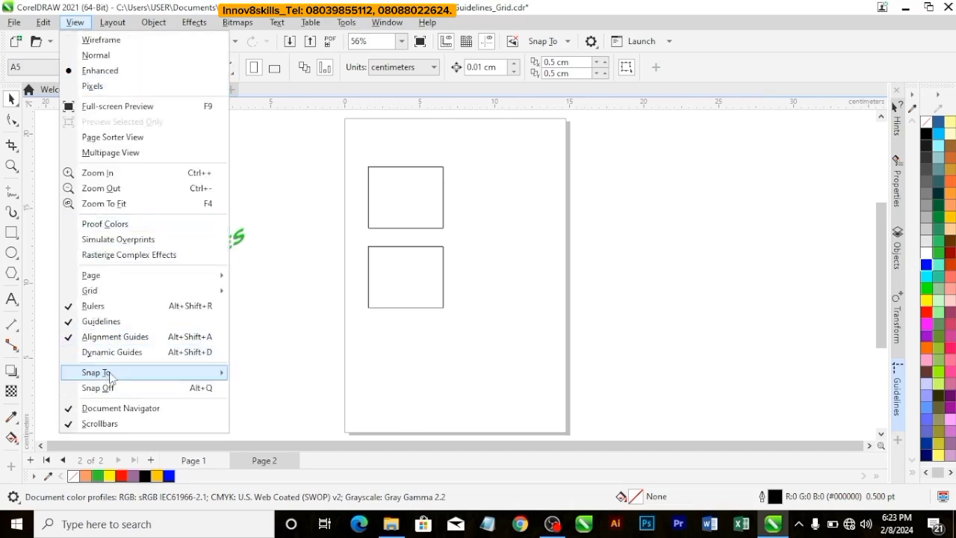
{"action": "mouse_move", "coordinate": [111, 377]}
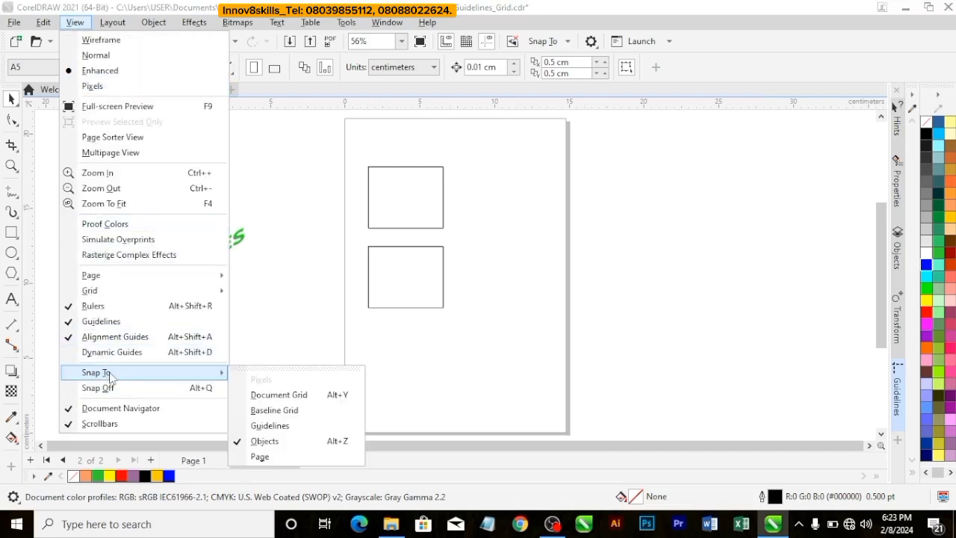
{"action": "left_click", "coordinate": [286, 426]}
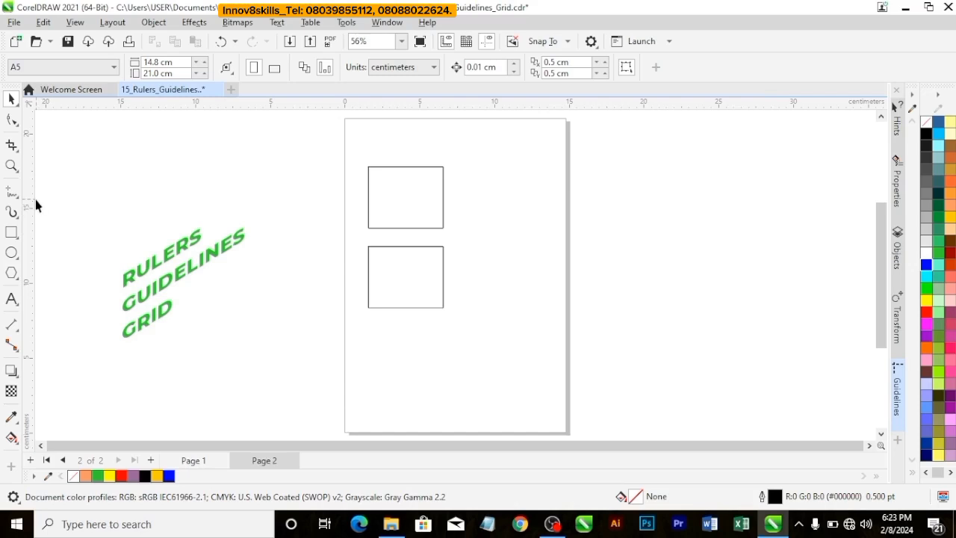
Step: Place a vertical guideline near the page's left edge and snap the upper rectangle's left side to it
{"action": "left_click_drag", "start_coordinate": [33, 199], "coordinate": [362, 224]}
{"action": "left_click", "coordinate": [399, 201]}
{"action": "left_click_drag", "start_coordinate": [403, 196], "coordinate": [395, 198]}
{"action": "left_click", "coordinate": [533, 207]}
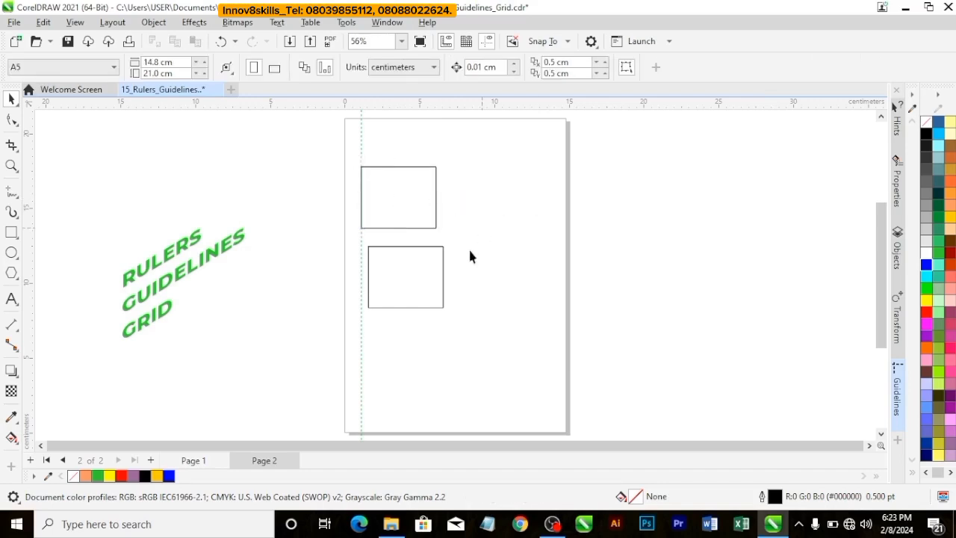
Step: Snap the lower rectangle's left side to the guideline, placing its center at about X 3.606 cm, Y 10.672 cm
{"action": "scroll", "coordinate": [422, 284], "scroll_direction": "up", "scroll_amount": 2}
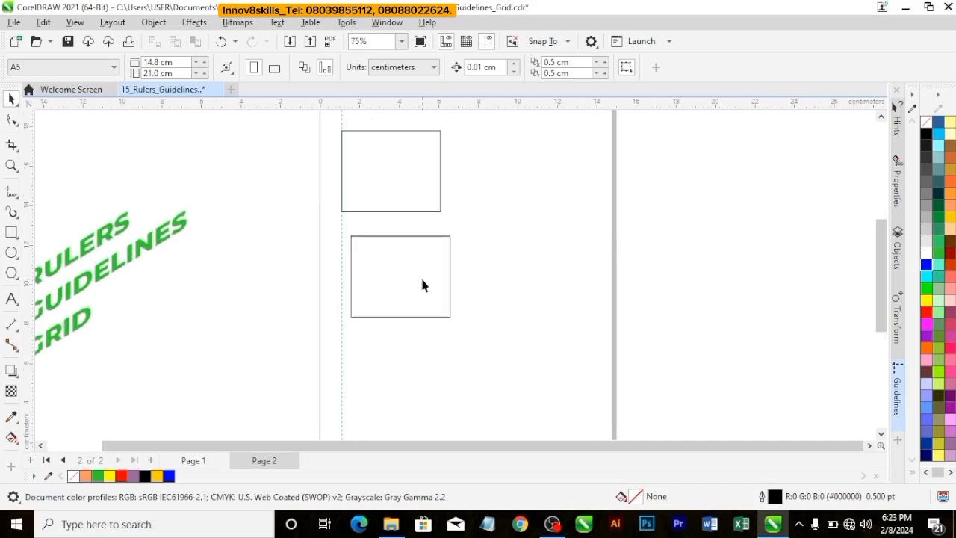
{"action": "left_click", "coordinate": [390, 280]}
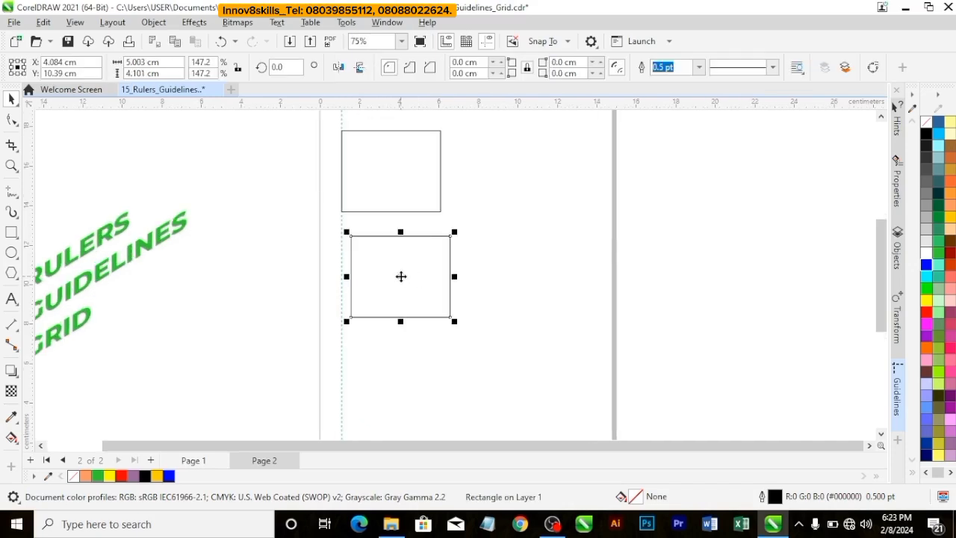
{"action": "left_click_drag", "start_coordinate": [402, 276], "coordinate": [391, 277]}
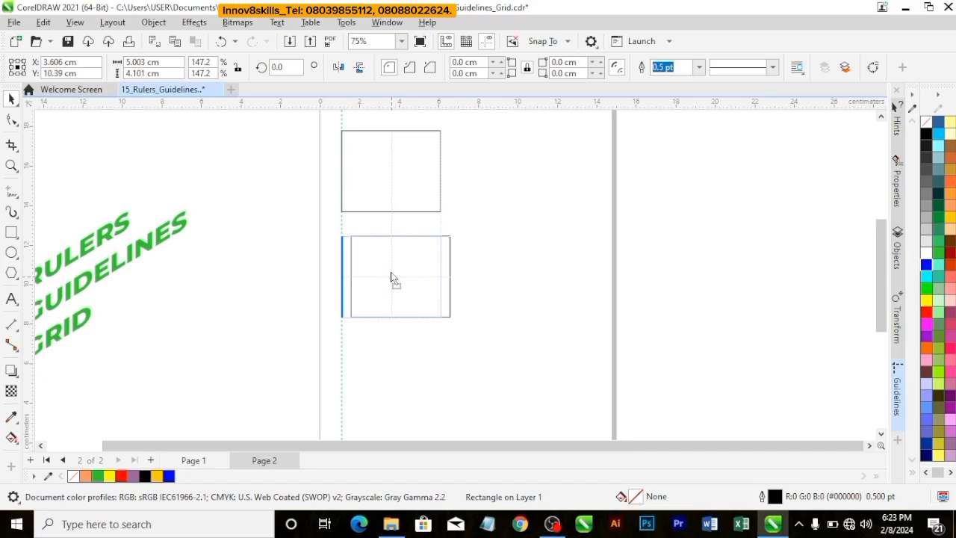
{"action": "mouse_move", "coordinate": [390, 277]}
{"action": "left_mouse_down"}
{"action": "mouse_move", "coordinate": [425, 264]}
{"action": "mouse_move", "coordinate": [441, 284]}
{"action": "mouse_move", "coordinate": [376, 279]}
{"action": "mouse_move", "coordinate": [388, 269]}
{"action": "mouse_move", "coordinate": [387, 277]}
{"action": "left_mouse_up"}
{"action": "left_click", "coordinate": [456, 266]}
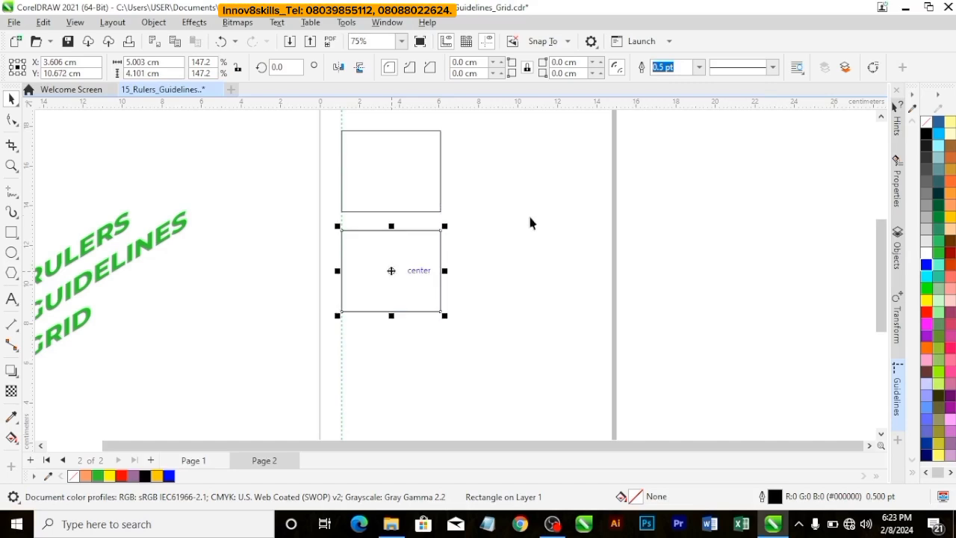
{"action": "left_click", "coordinate": [538, 212]}
Step: Delete the lower rectangle and fit the view to the page height
{"action": "left_click", "coordinate": [432, 265]}
{"action": "key", "text": "Delete"}
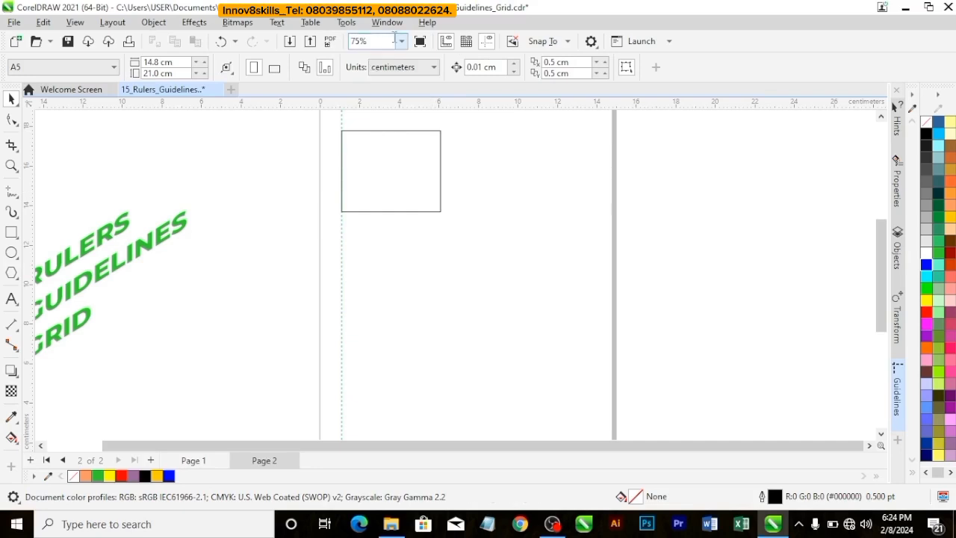
{"action": "left_click", "coordinate": [401, 41]}
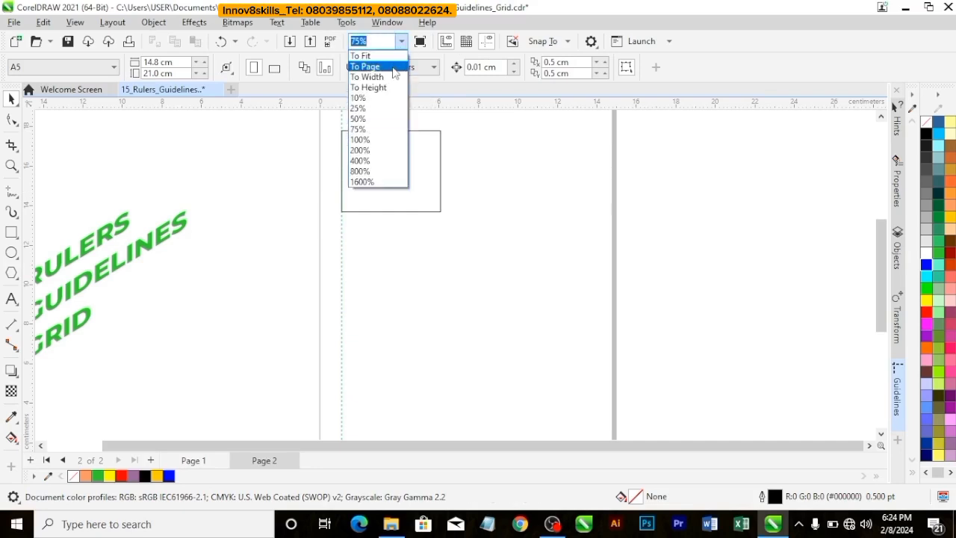
{"action": "left_click", "coordinate": [369, 88]}
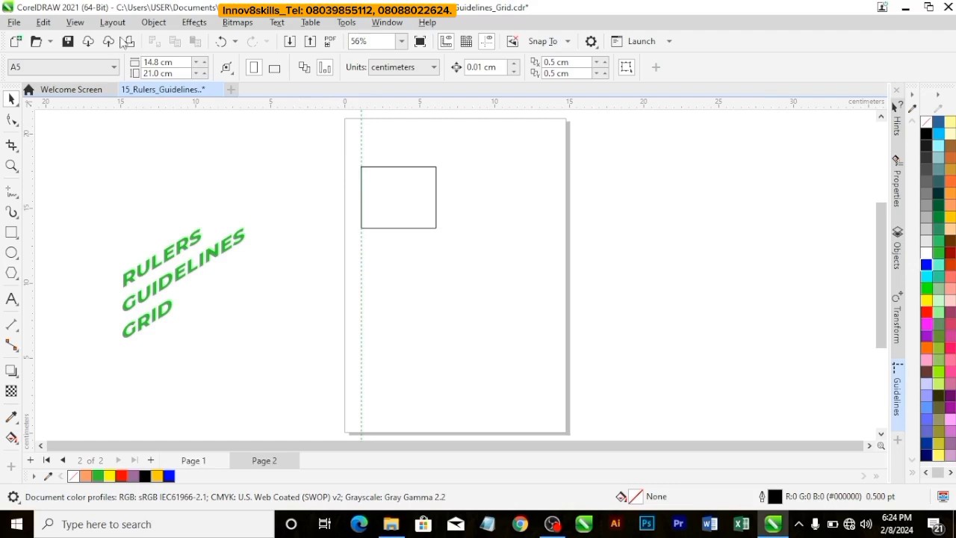
{"action": "left_click", "coordinate": [74, 23]}
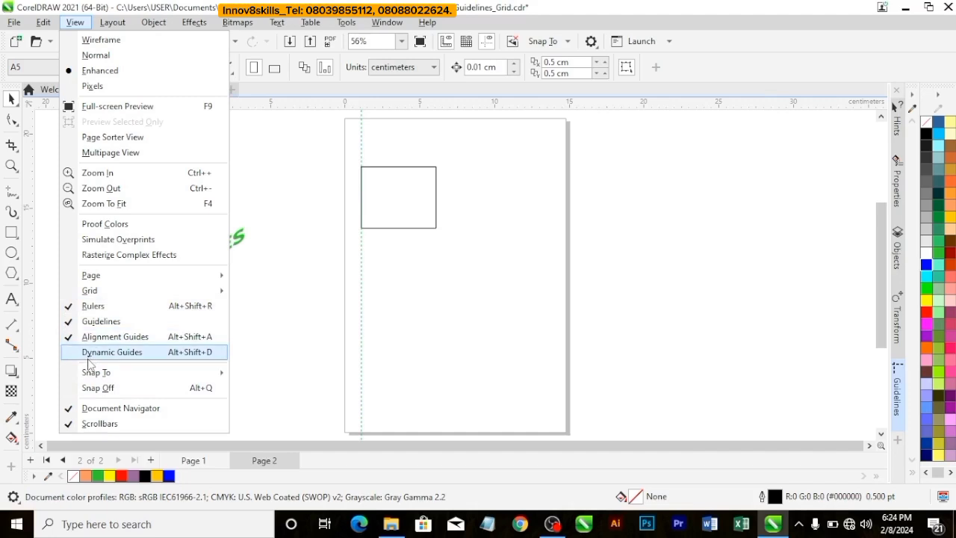
{"action": "left_click", "coordinate": [445, 247]}
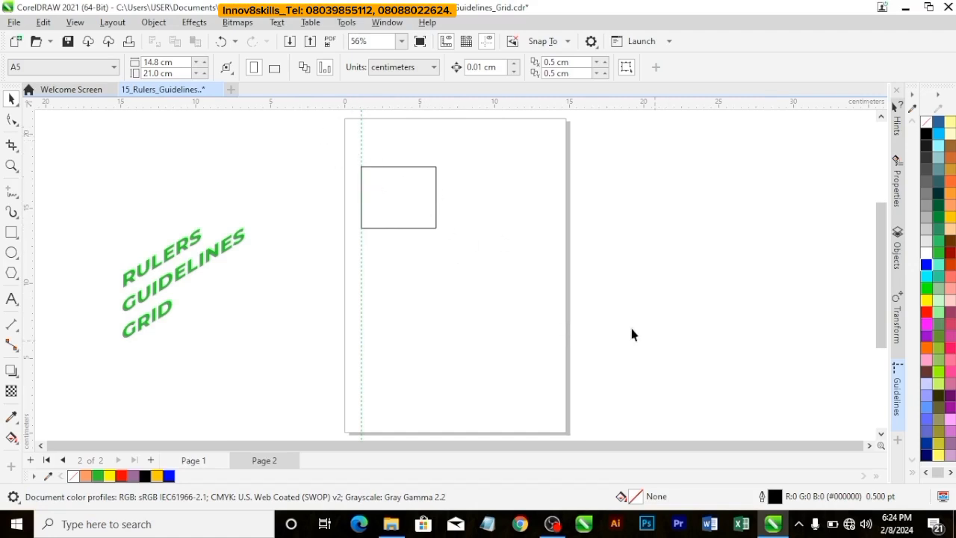
{"action": "left_click", "coordinate": [398, 205]}
{"action": "left_click", "coordinate": [348, 261]}
{"action": "left_click", "coordinate": [394, 194]}
{"action": "left_click", "coordinate": [452, 196]}
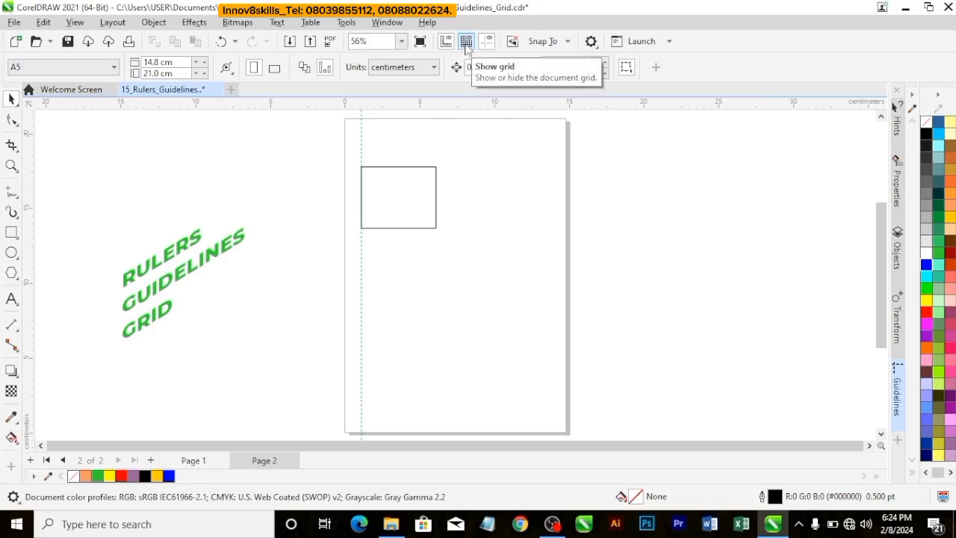
Step: Display the document grid and move the rectangle off the guideline, with its center at about X 4.487 cm, Y 15.718 cm
{"action": "left_click", "coordinate": [78, 23]}
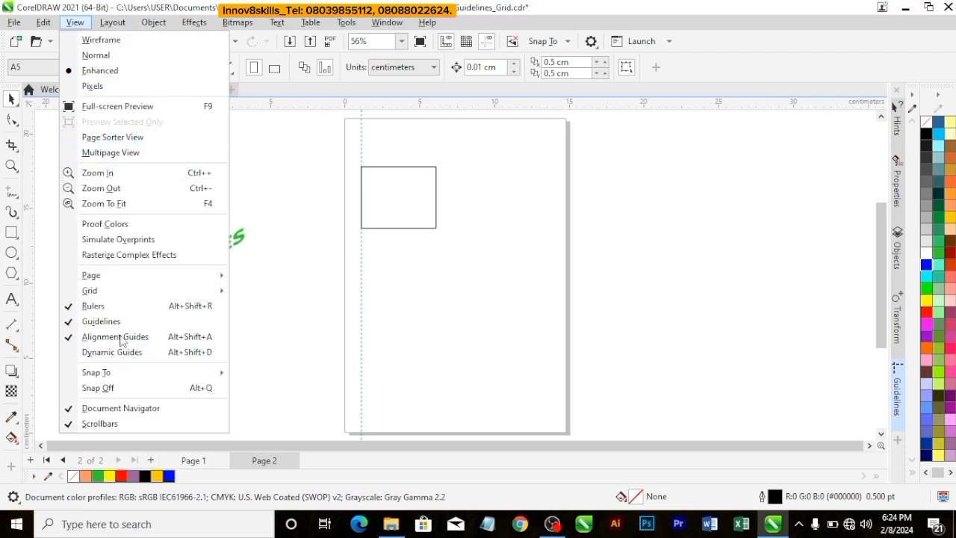
{"action": "mouse_move", "coordinate": [133, 296]}
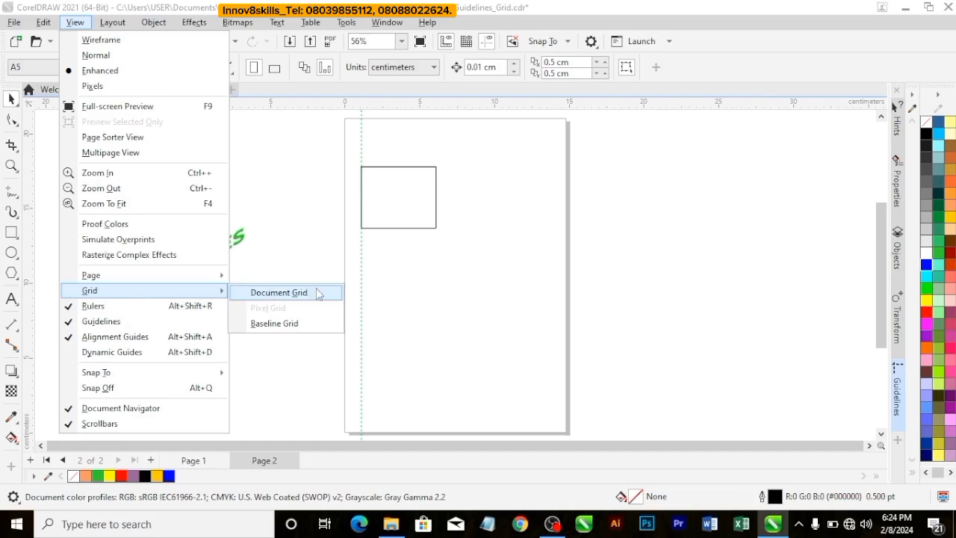
{"action": "left_click", "coordinate": [300, 298]}
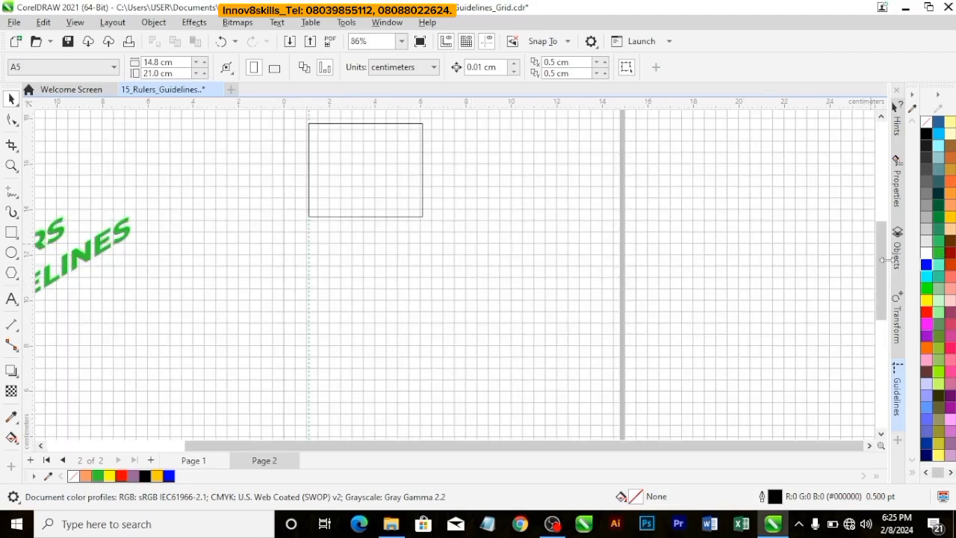
{"action": "left_click_drag", "start_coordinate": [886, 267], "coordinate": [887, 246]}
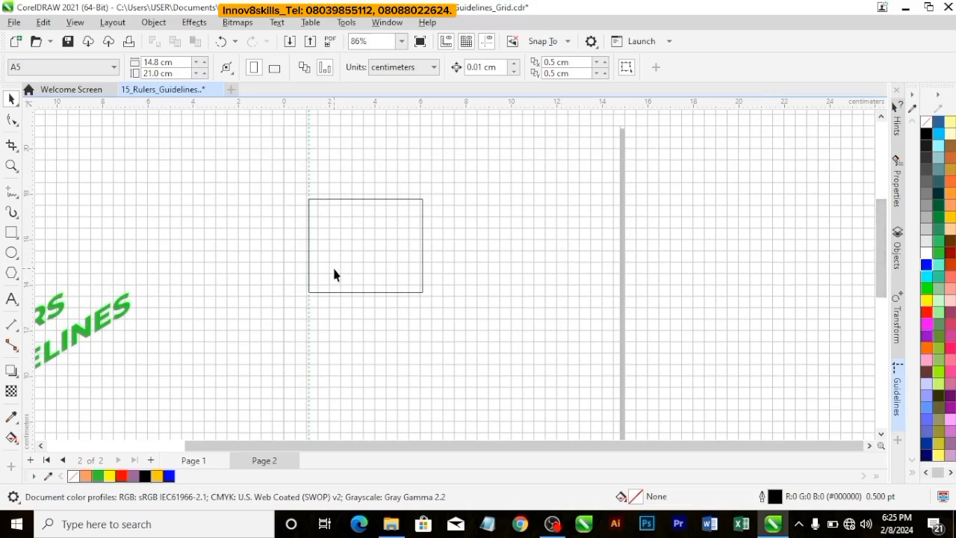
{"action": "left_click", "coordinate": [362, 255]}
{"action": "left_click_drag", "start_coordinate": [362, 255], "coordinate": [386, 246]}
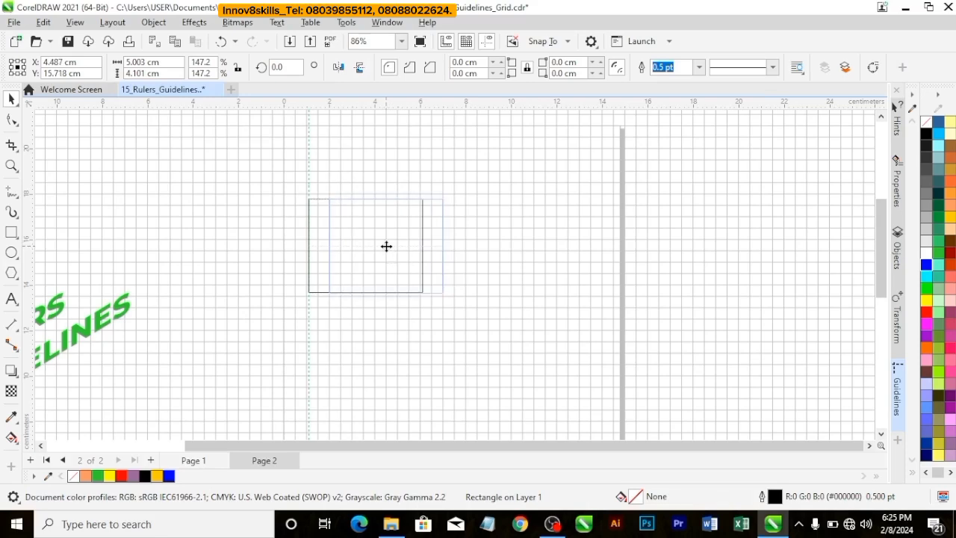
Step: Turn on snapping to the document grid and snap the rectangle's center to X 5.5 cm, Y 16.5 cm
{"action": "left_click", "coordinate": [74, 22]}
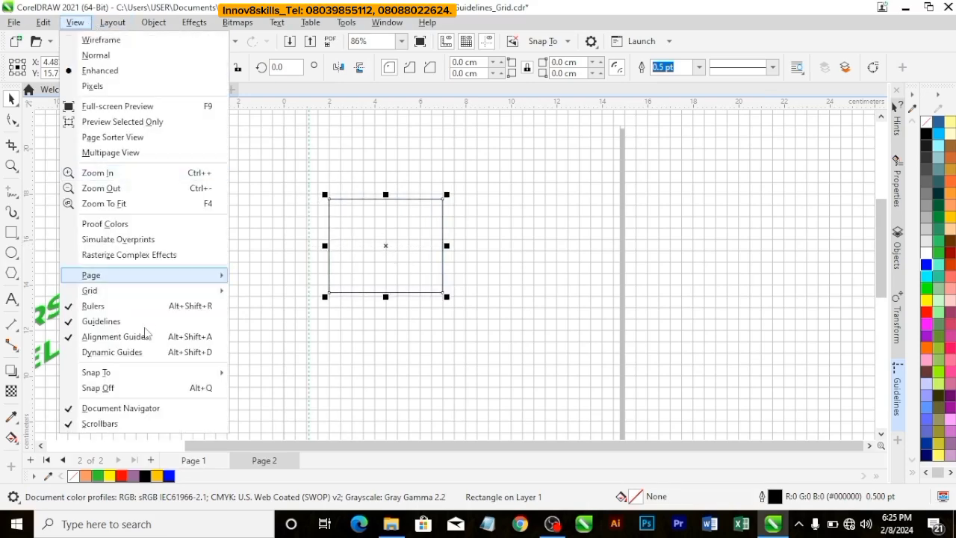
{"action": "mouse_move", "coordinate": [136, 379]}
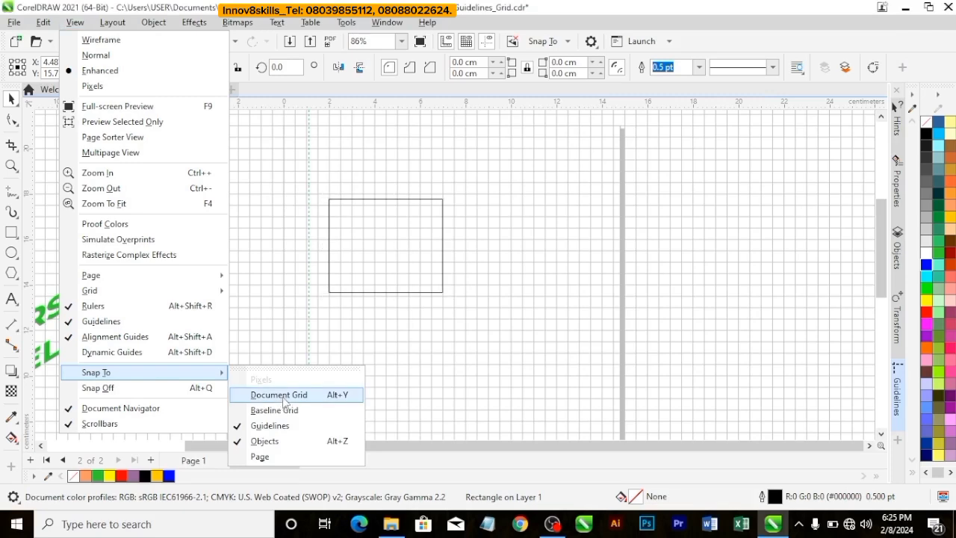
{"action": "left_click", "coordinate": [283, 400]}
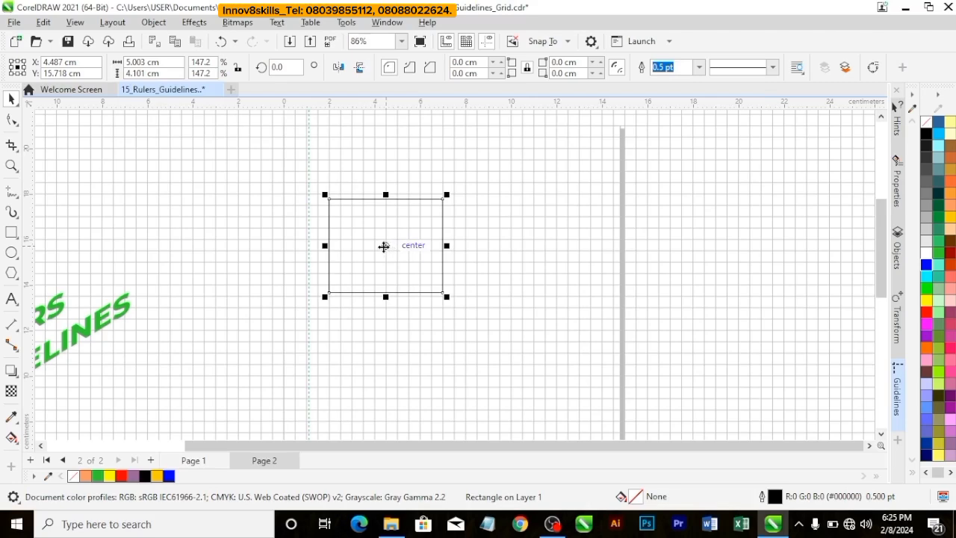
{"action": "left_click_drag", "start_coordinate": [387, 247], "coordinate": [407, 233]}
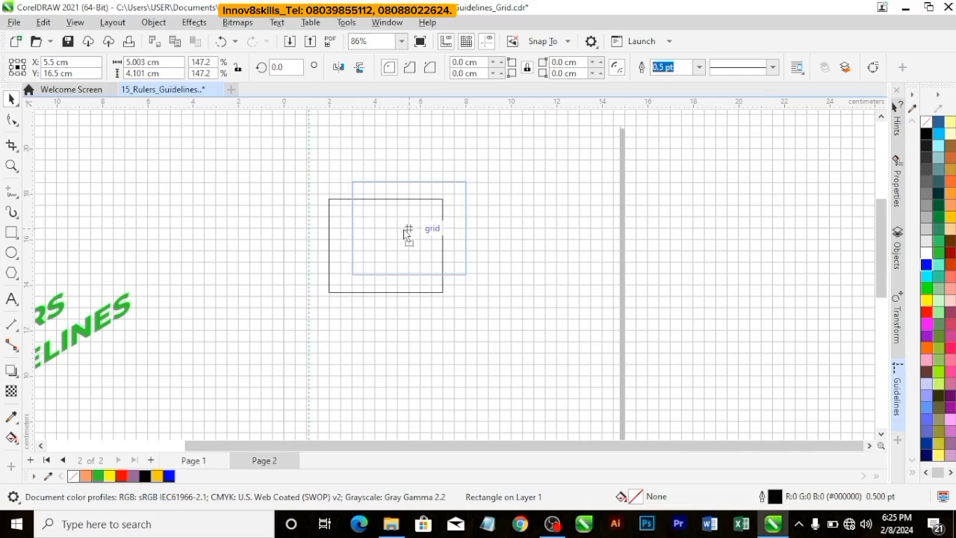
{"action": "left_click_drag", "start_coordinate": [404, 233], "coordinate": [403, 229]}
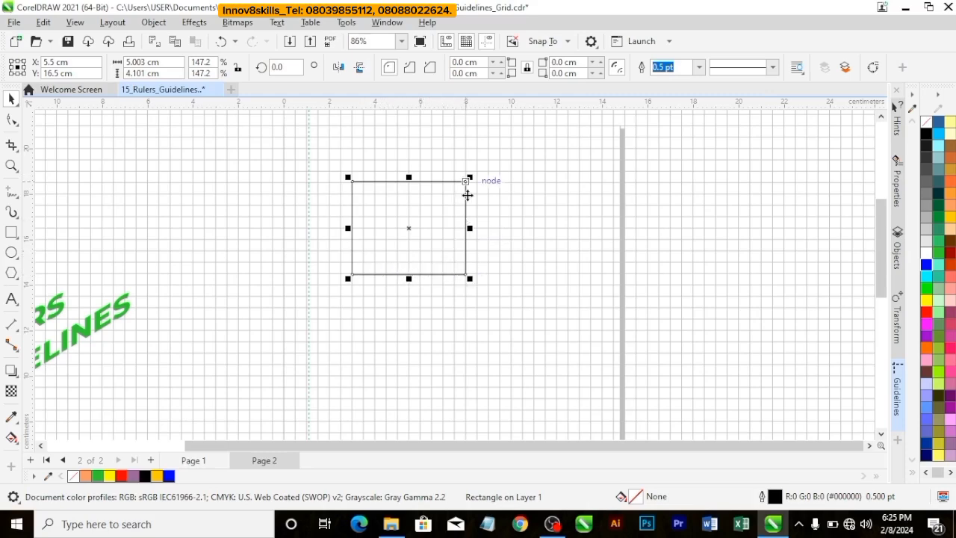
Step: Move the rectangle along the grid so its center snaps to X 6.5 cm, Y 16.0 cm
{"action": "left_click", "coordinate": [467, 250]}
{"action": "left_click", "coordinate": [409, 228]}
{"action": "left_click_drag", "start_coordinate": [408, 228], "coordinate": [428, 236]}
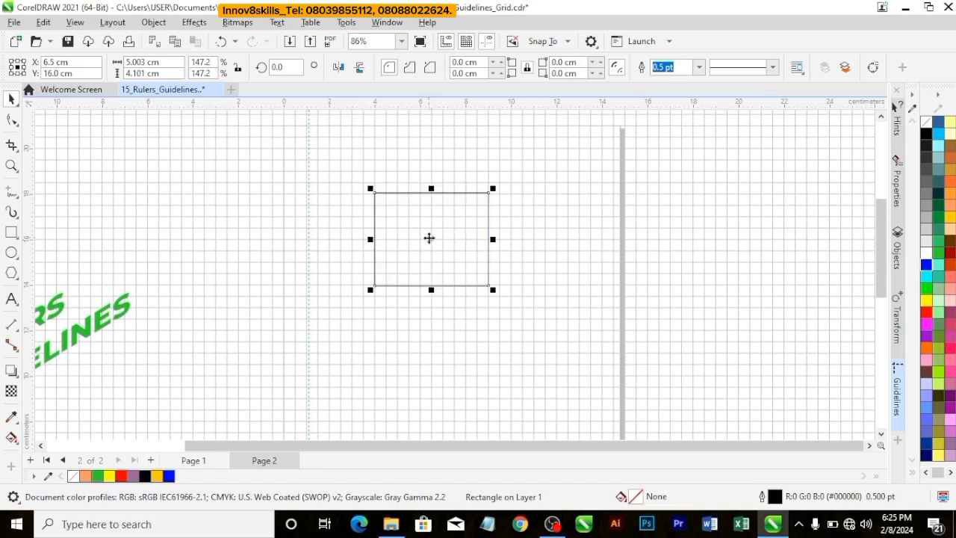
{"action": "scroll", "coordinate": [419, 268], "scroll_direction": "up", "scroll_amount": 1}
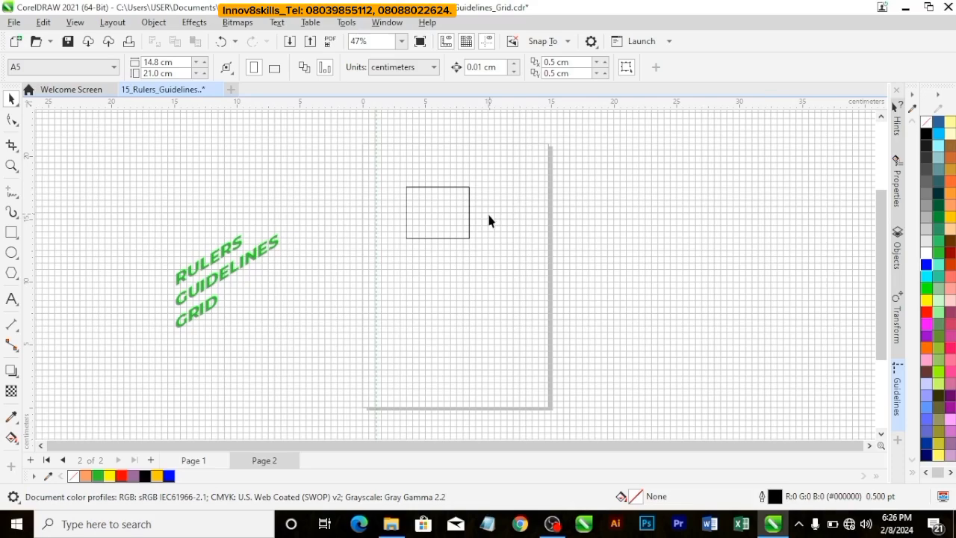
{"action": "scroll", "coordinate": [488, 217], "scroll_direction": "up", "scroll_amount": 3}
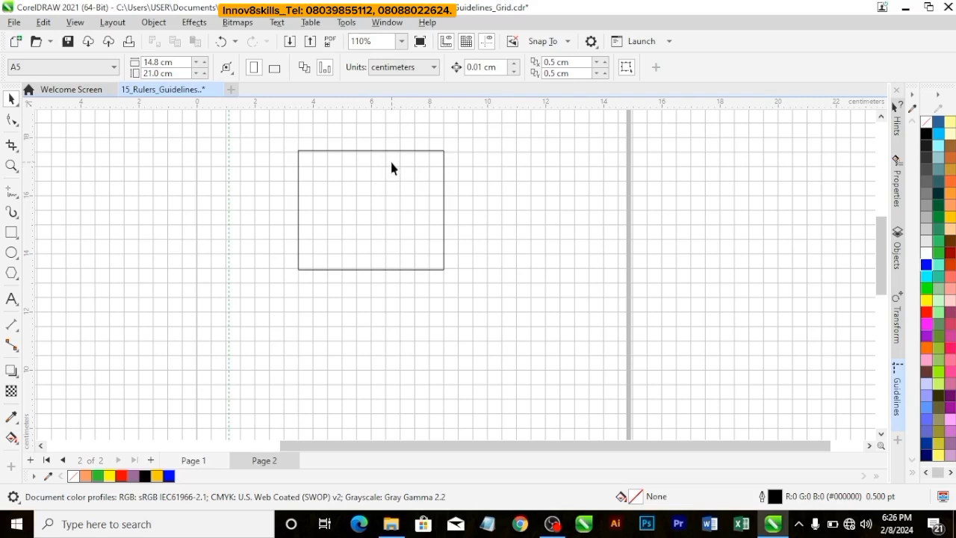
Step: Set the document grid spacing to 0.7 grid lines per centimeter both horizontally and vertically
{"action": "left_click", "coordinate": [348, 23]}
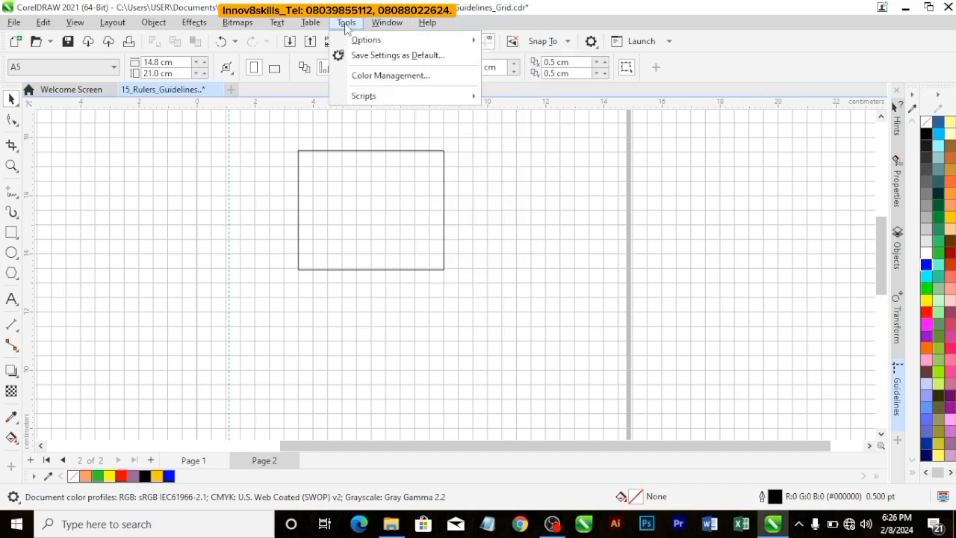
{"action": "left_click", "coordinate": [347, 24]}
{"action": "left_click", "coordinate": [346, 24]}
{"action": "mouse_move", "coordinate": [375, 43]}
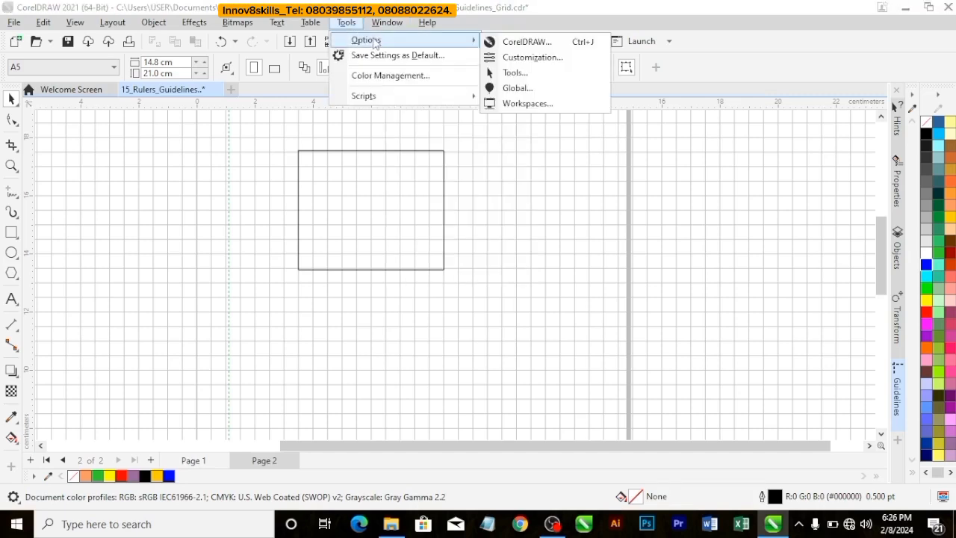
{"action": "left_click", "coordinate": [534, 45]}
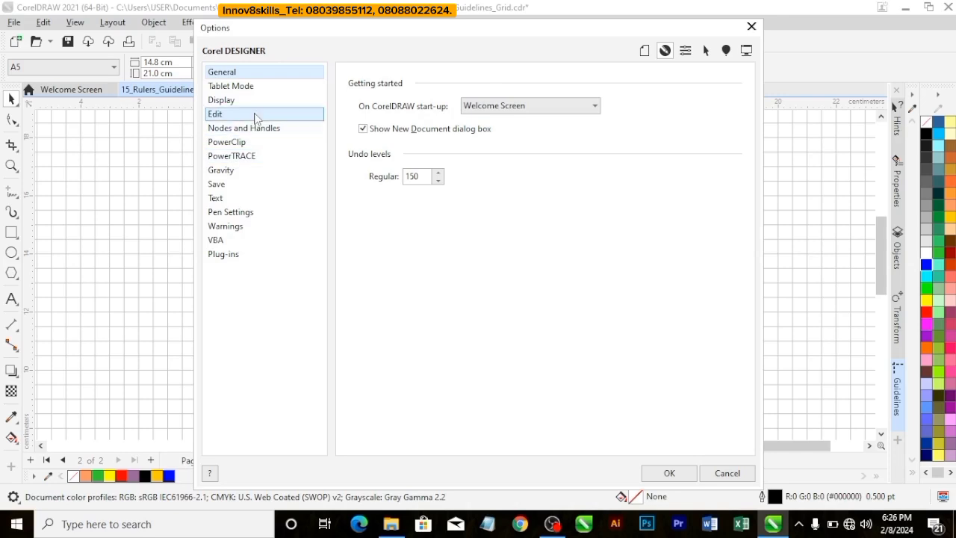
{"action": "left_click", "coordinate": [645, 53]}
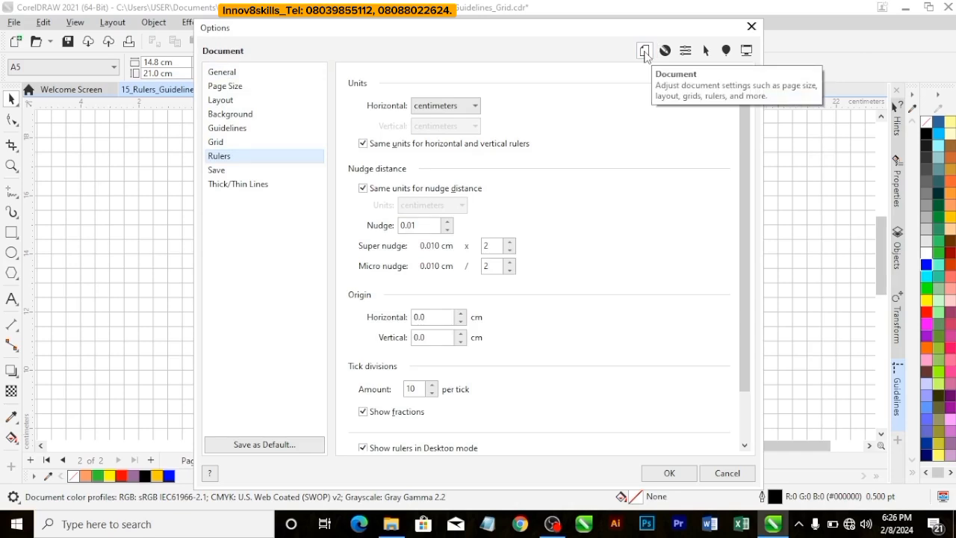
{"action": "left_click", "coordinate": [256, 142]}
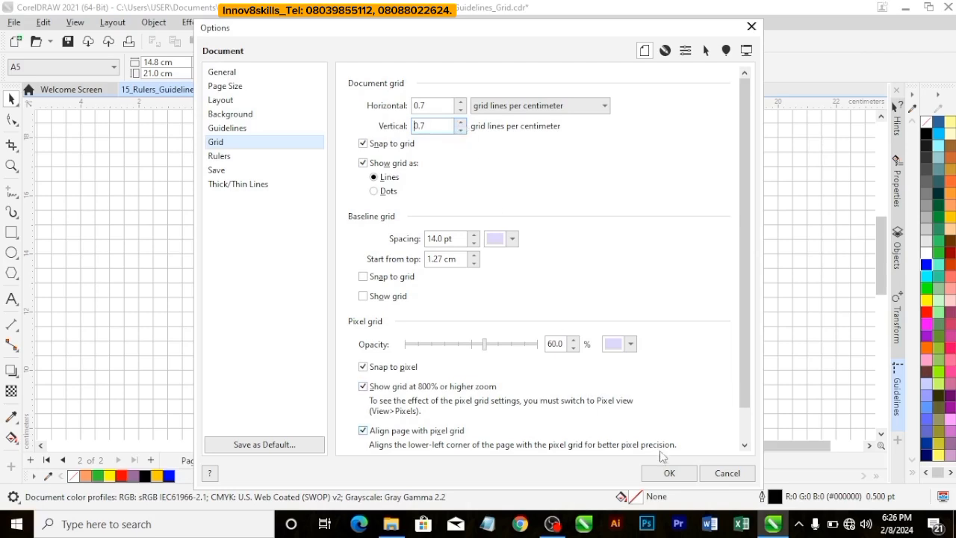
{"action": "left_click", "coordinate": [669, 473]}
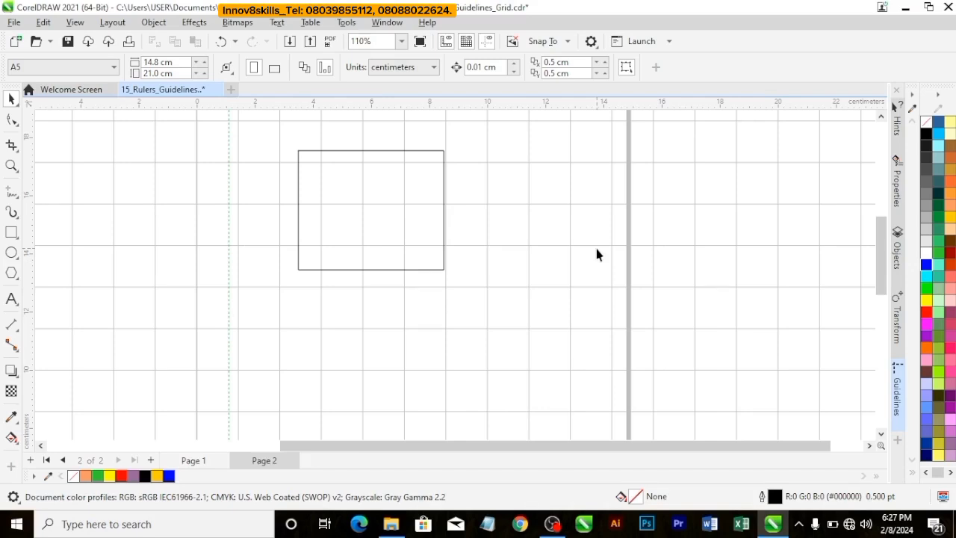
Step: Move the rectangle so its center snaps to the coarser grid at X 5.397 cm, Y 15.714 cm
{"action": "left_click", "coordinate": [388, 207]}
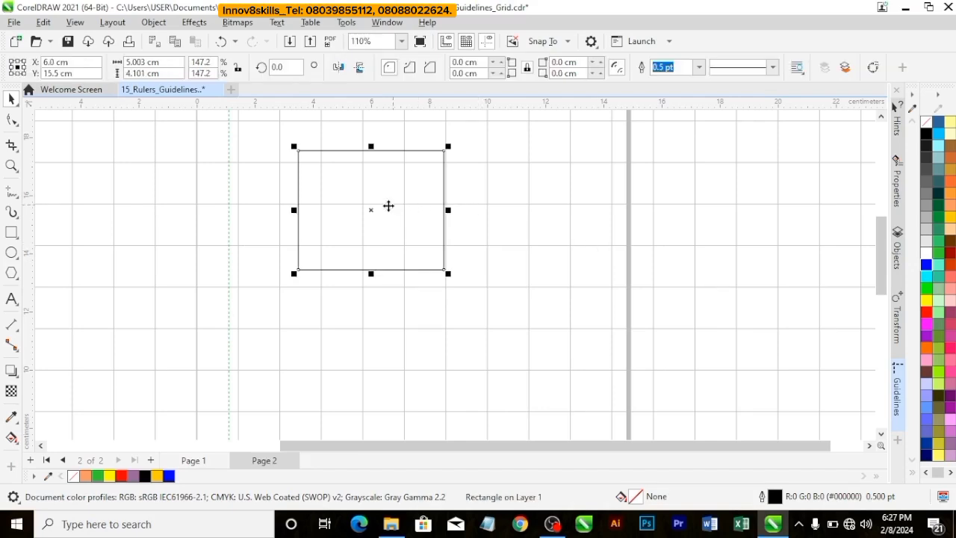
{"action": "left_click_drag", "start_coordinate": [369, 210], "coordinate": [354, 208]}
{"action": "left_click", "coordinate": [465, 210]}
{"action": "left_click", "coordinate": [361, 208]}
{"action": "left_click", "coordinate": [485, 212]}
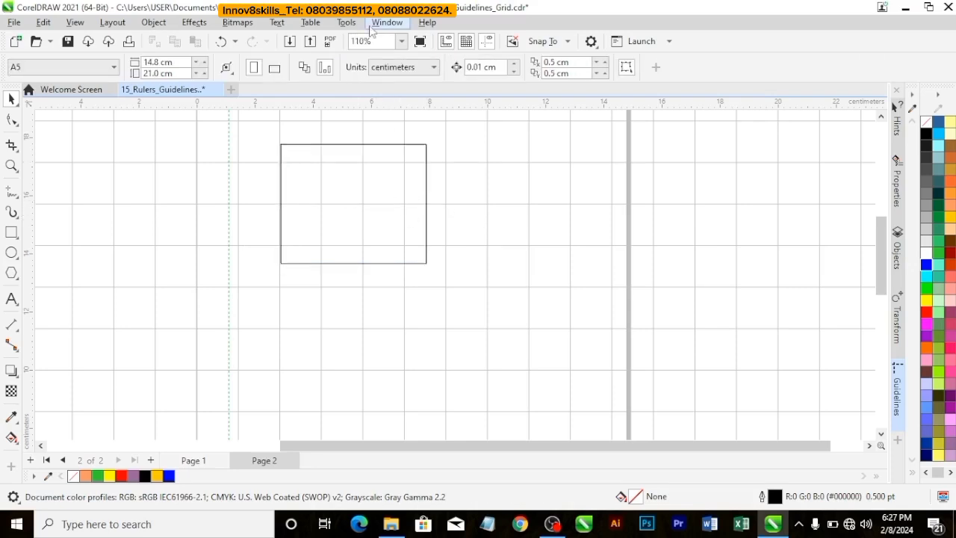
Step: Examine the rectangle and the document grid spacing at several zoom levels and with the whole page in view
{"action": "left_click", "coordinate": [402, 41]}
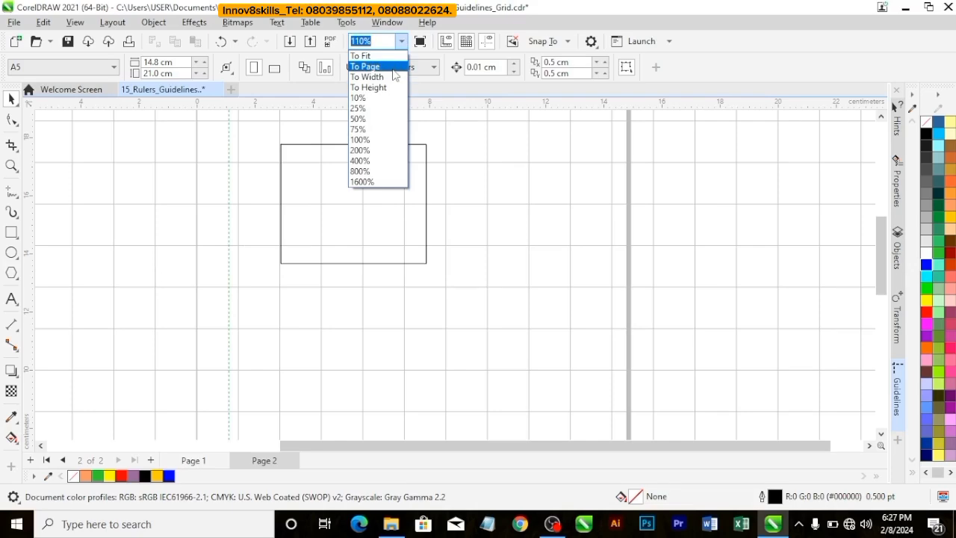
{"action": "left_click", "coordinate": [393, 68]}
{"action": "scroll", "coordinate": [497, 224], "scroll_direction": "up", "scroll_amount": 1}
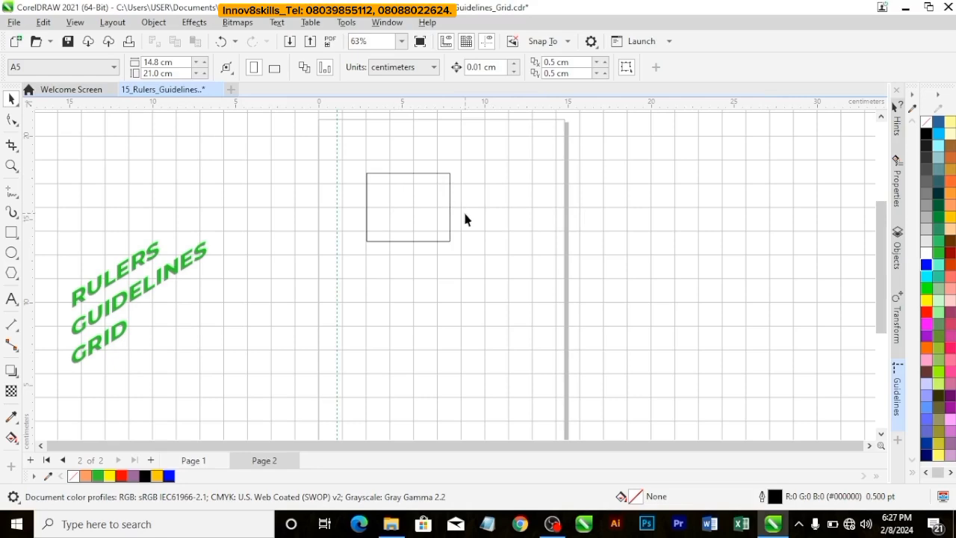
{"action": "scroll", "coordinate": [463, 214], "scroll_direction": "up", "scroll_amount": 1}
{"action": "scroll", "coordinate": [462, 210], "scroll_direction": "down", "scroll_amount": 4}
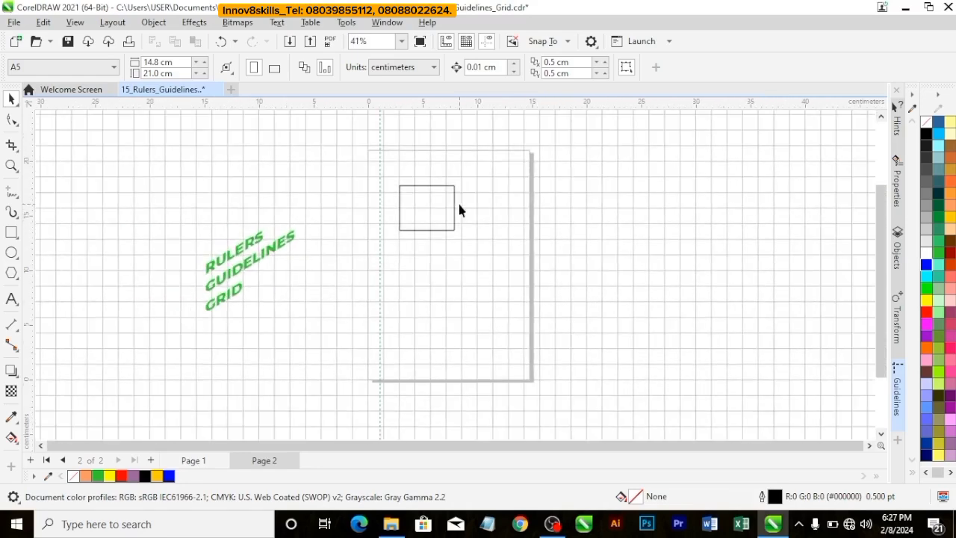
{"action": "scroll", "coordinate": [457, 204], "scroll_direction": "up", "scroll_amount": 4}
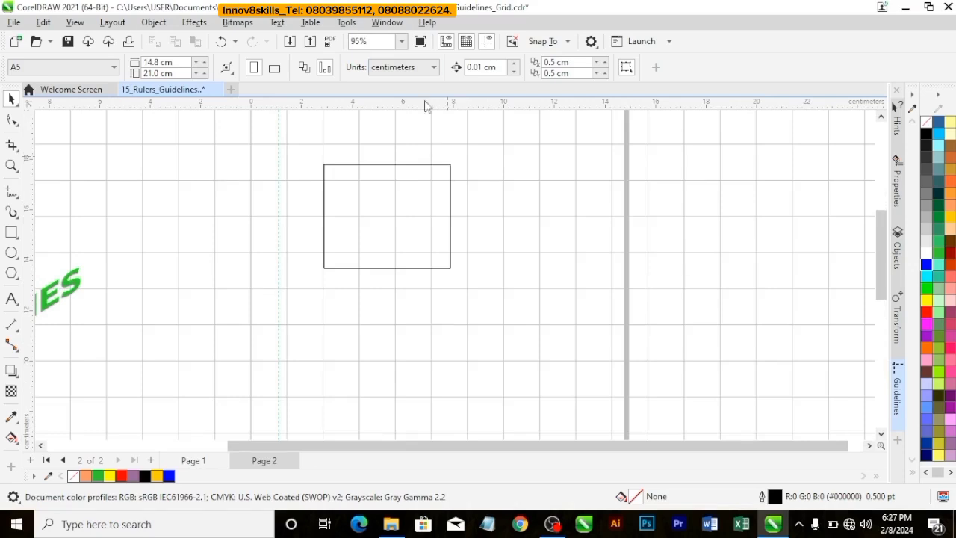
{"action": "left_click", "coordinate": [402, 41]}
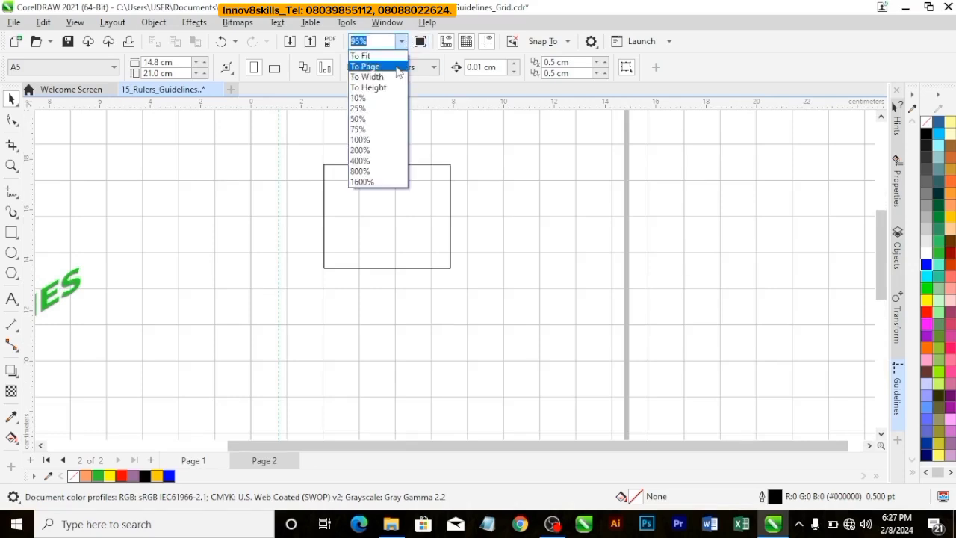
{"action": "left_click", "coordinate": [397, 67]}
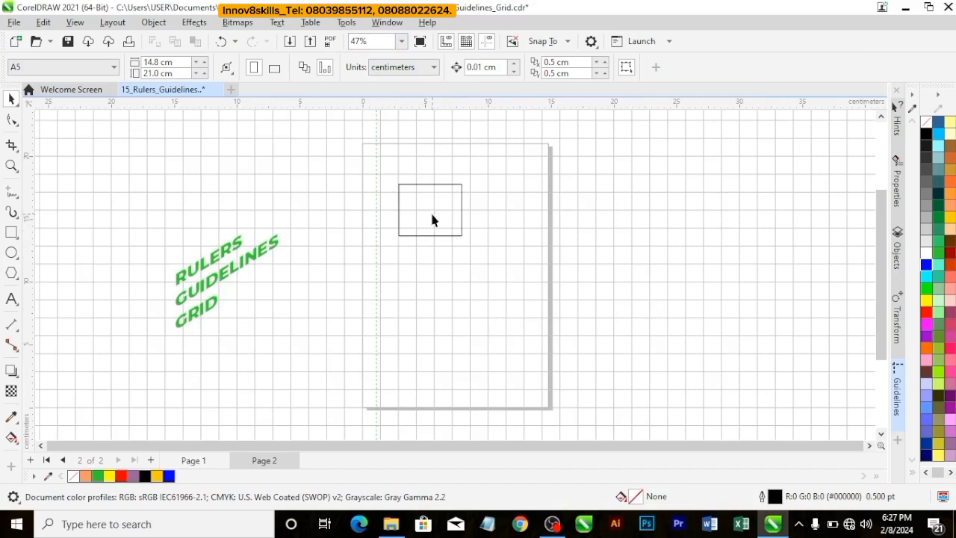
{"action": "left_click", "coordinate": [451, 239]}
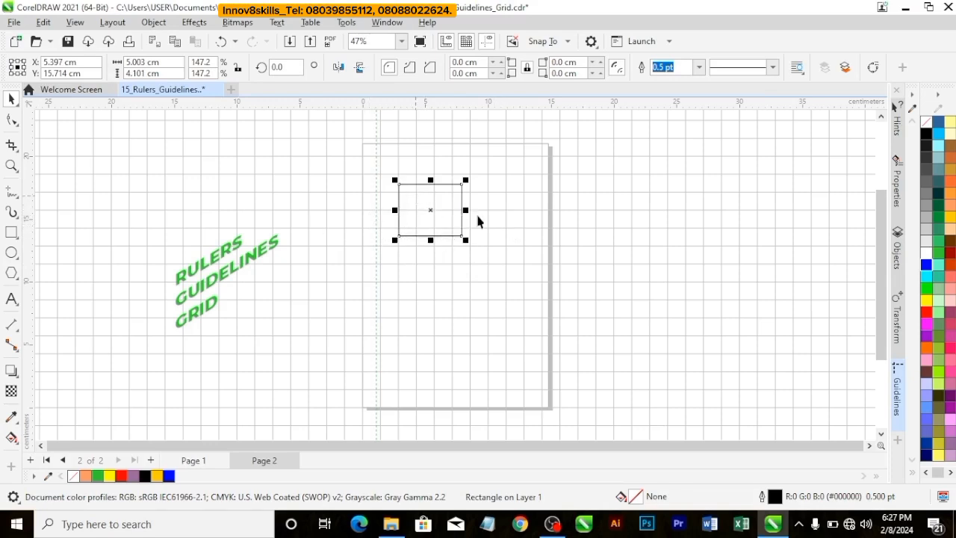
{"action": "left_click", "coordinate": [512, 180]}
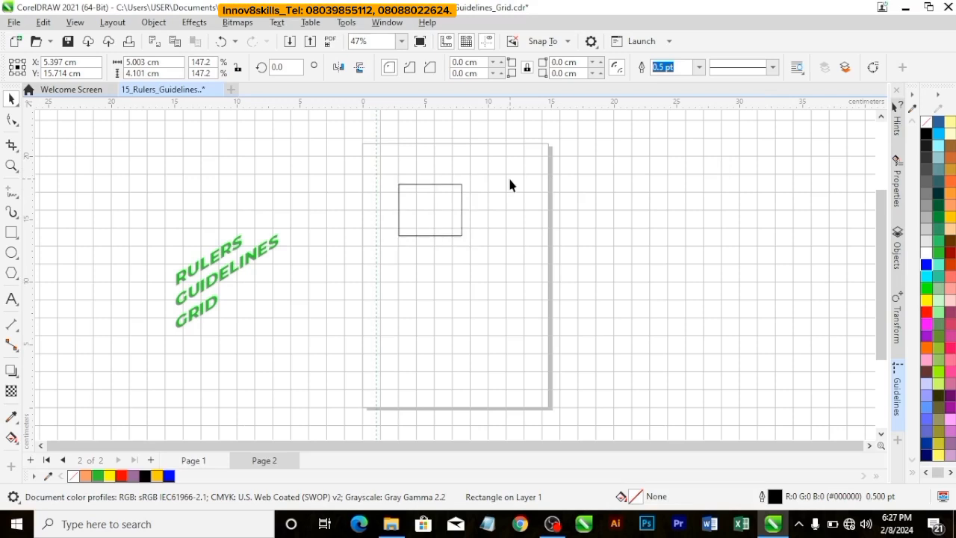
{"action": "left_click", "coordinate": [444, 198]}
Step: Set the document grid to 1.0 grid lines per centimeter both horizontally and vertically
{"action": "right_click", "coordinate": [519, 102]}
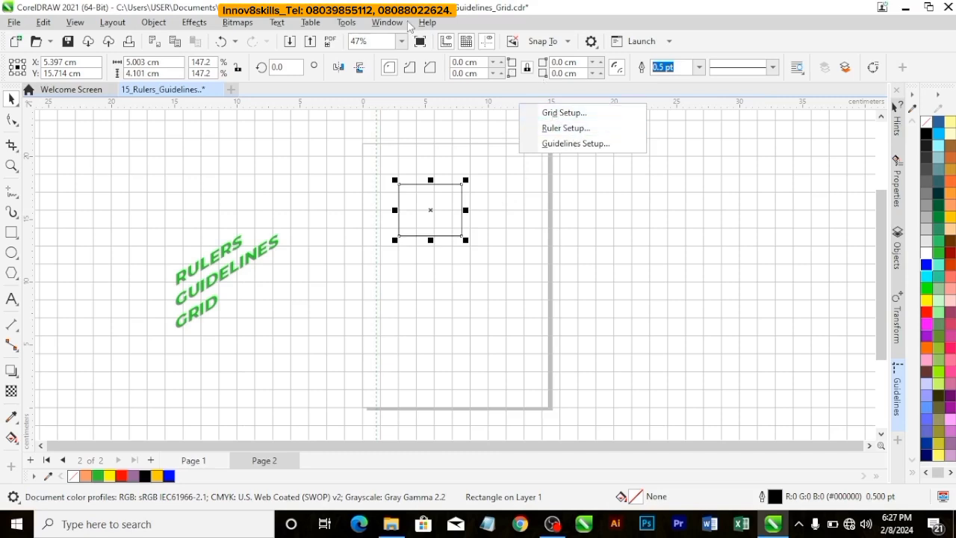
{"action": "left_click", "coordinate": [572, 113]}
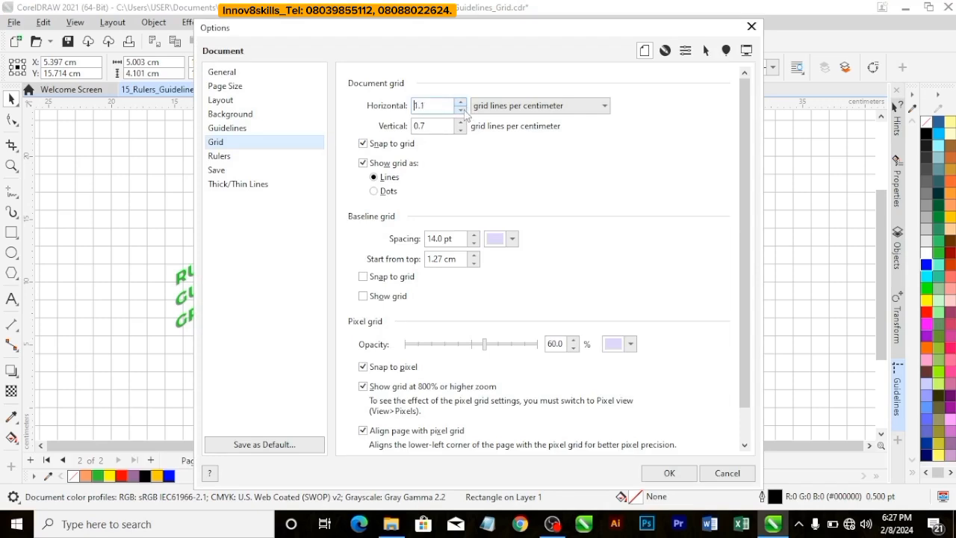
{"action": "left_click", "coordinate": [461, 110]}
{"action": "left_click", "coordinate": [461, 123]}
{"action": "left_click", "coordinate": [461, 123]}
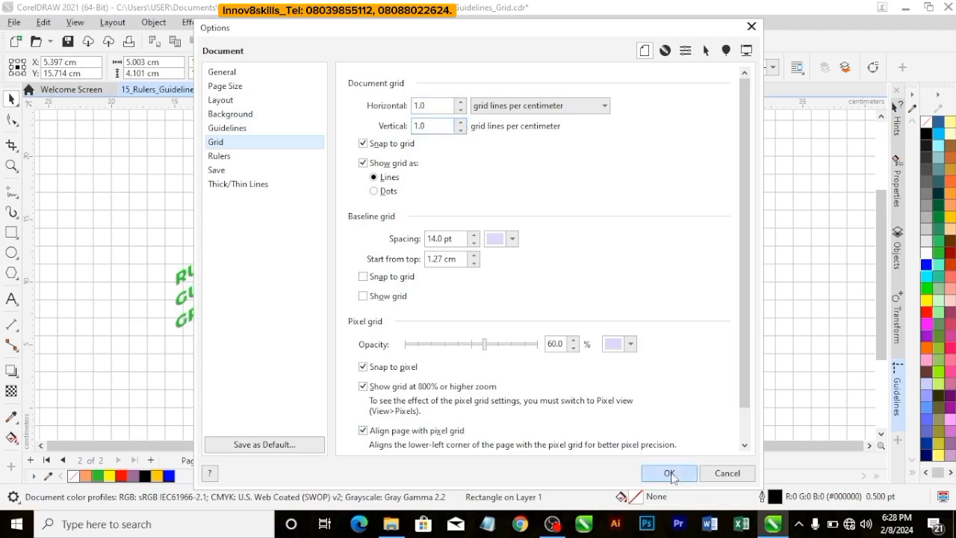
{"action": "left_click", "coordinate": [669, 473]}
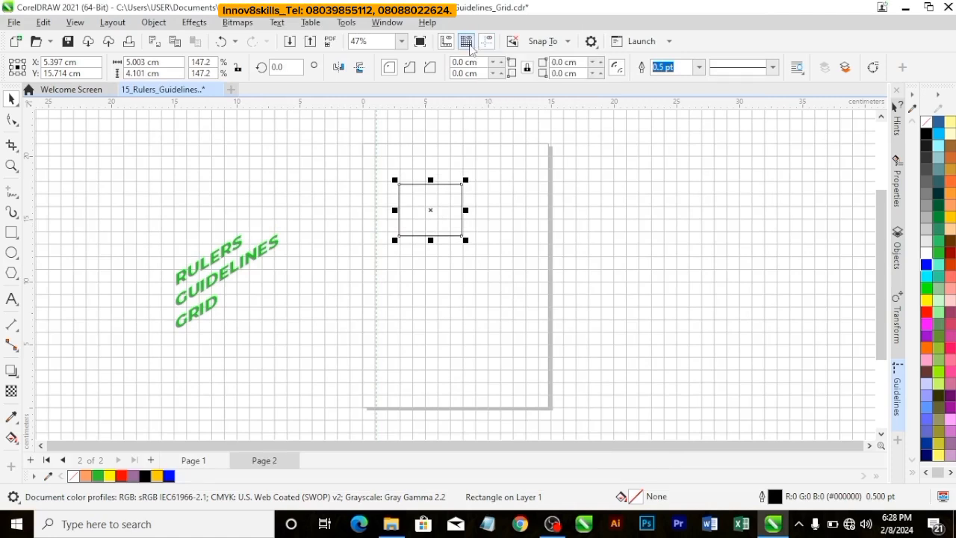
Step: Toggle the document grid off and on, leave it hidden, and deselect the rectangle
{"action": "left_click", "coordinate": [466, 42]}
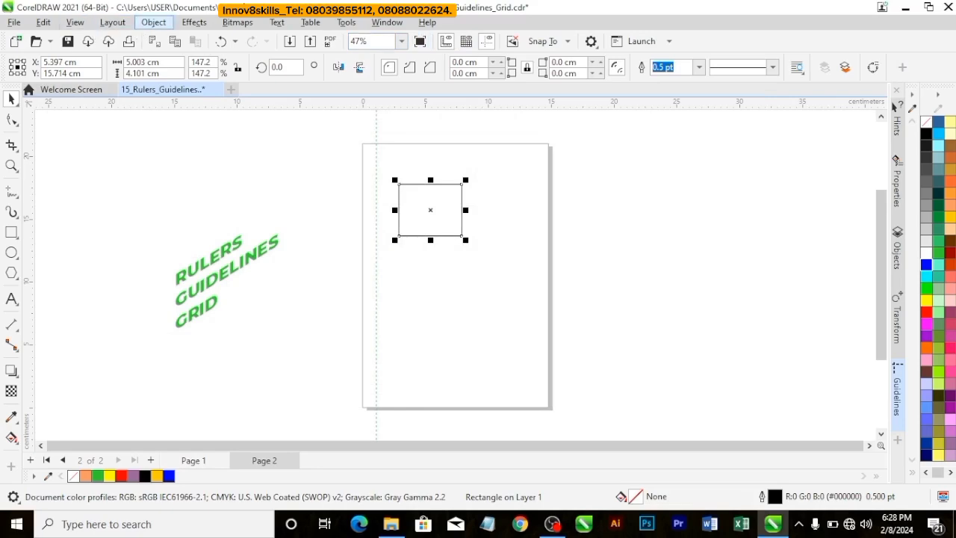
{"action": "left_click", "coordinate": [467, 42]}
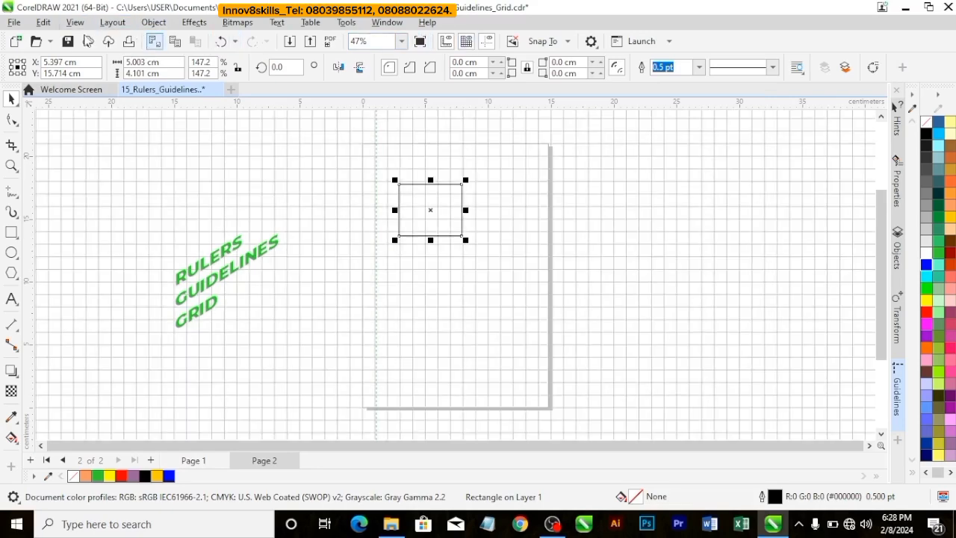
{"action": "left_click", "coordinate": [75, 22]}
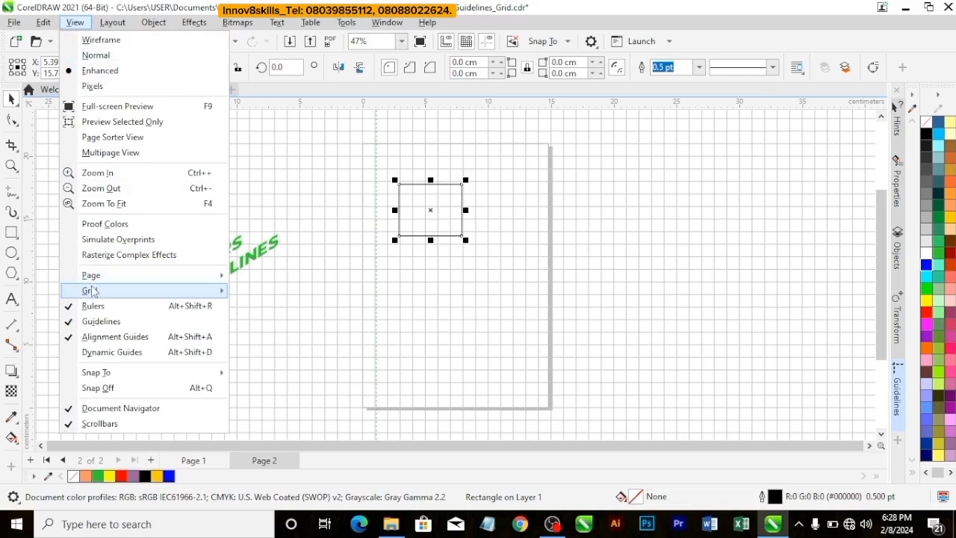
{"action": "mouse_move", "coordinate": [187, 291]}
{"action": "left_click", "coordinate": [243, 293]}
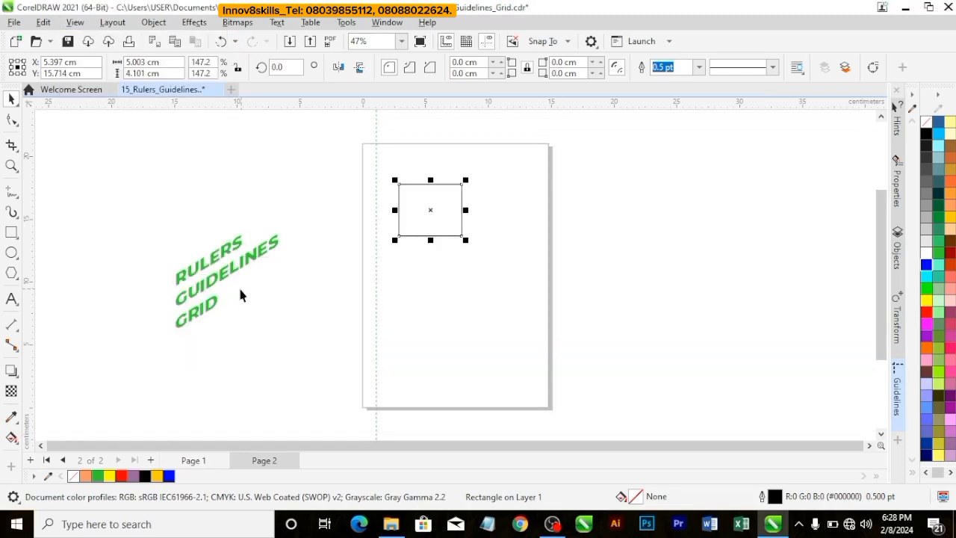
{"action": "left_click", "coordinate": [341, 196]}
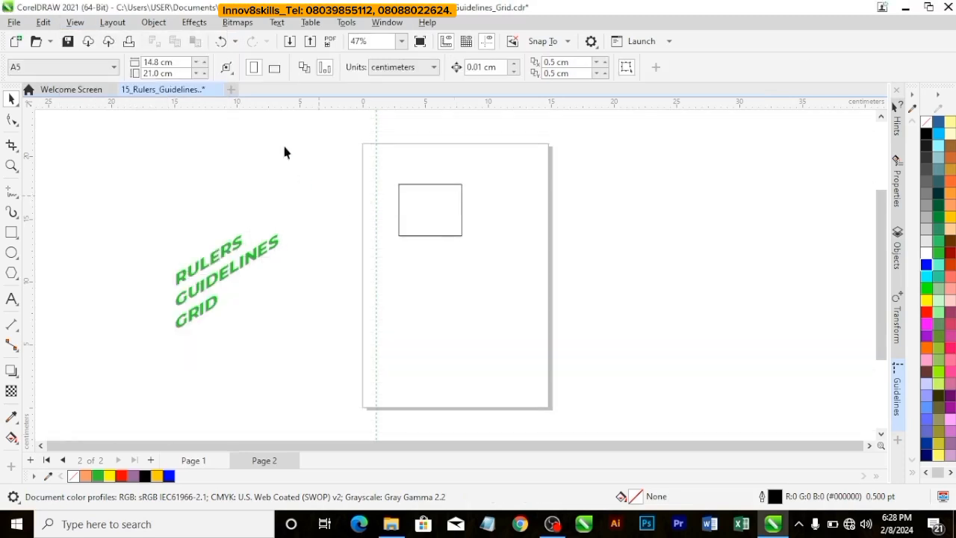
Step: Display the baseline grid on the page
{"action": "left_click", "coordinate": [75, 22]}
{"action": "mouse_move", "coordinate": [96, 296]}
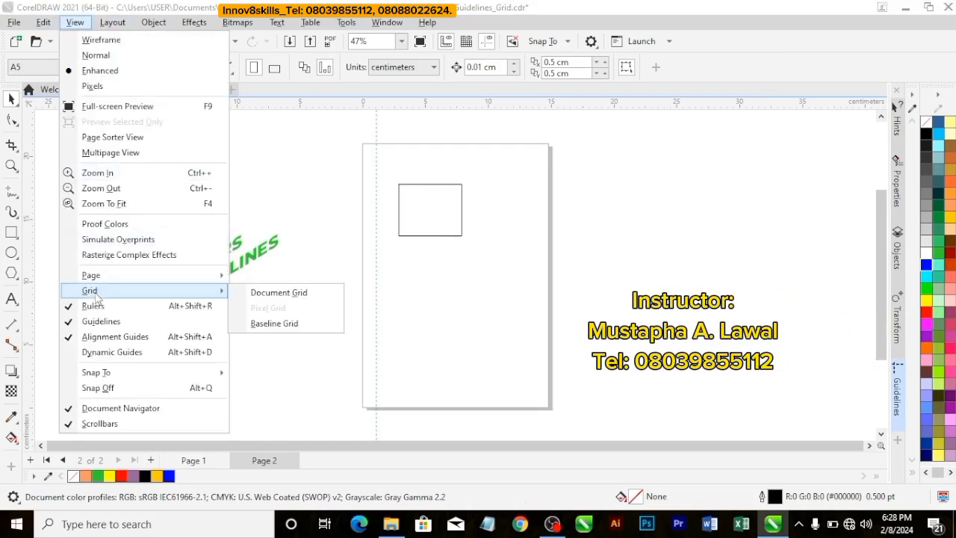
{"action": "left_click", "coordinate": [298, 326]}
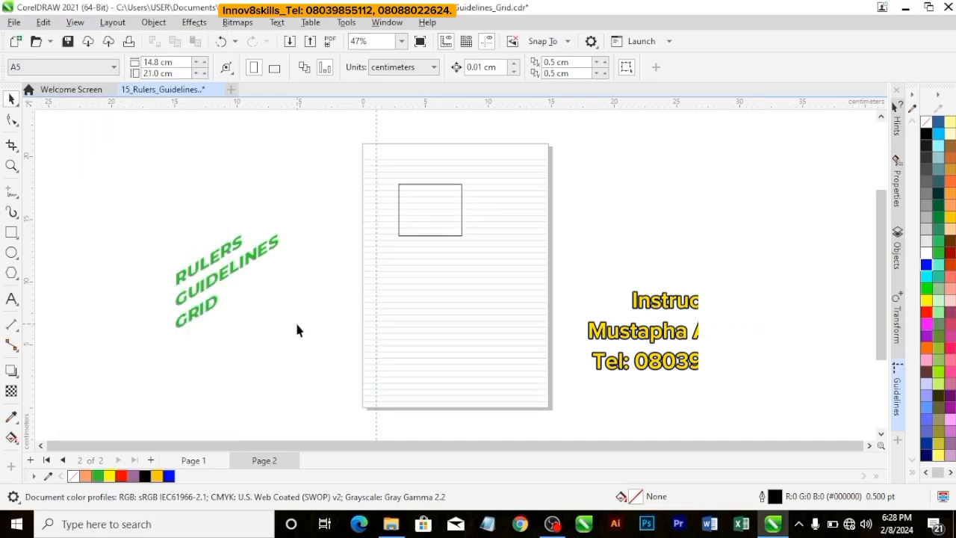
Step: Place two copies of the rectangle side by side below the original, centered at about X 5.634 cm and X 11.0 cm
{"action": "scroll", "coordinate": [486, 250], "scroll_direction": "up", "scroll_amount": 2}
{"action": "scroll", "coordinate": [486, 255], "scroll_direction": "up", "scroll_amount": 1}
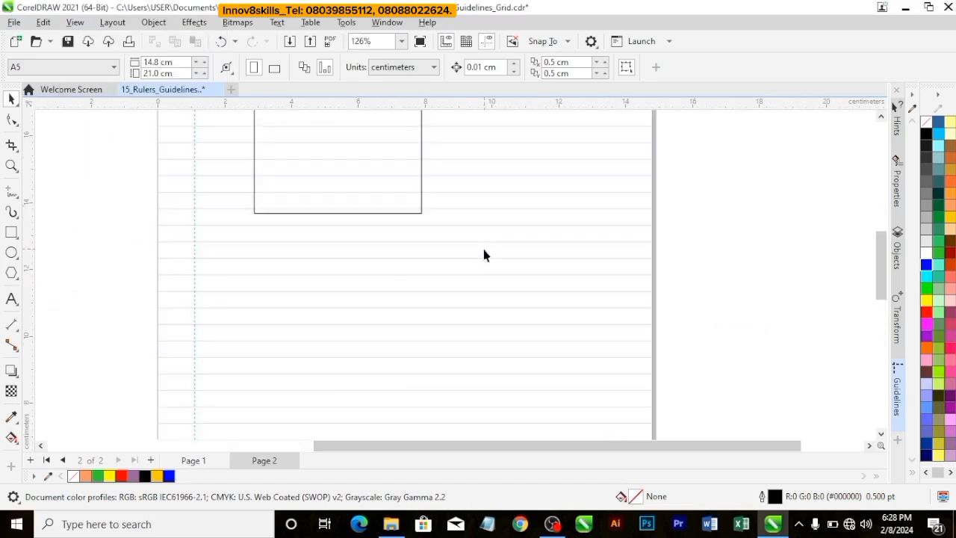
{"action": "left_click", "coordinate": [351, 154]}
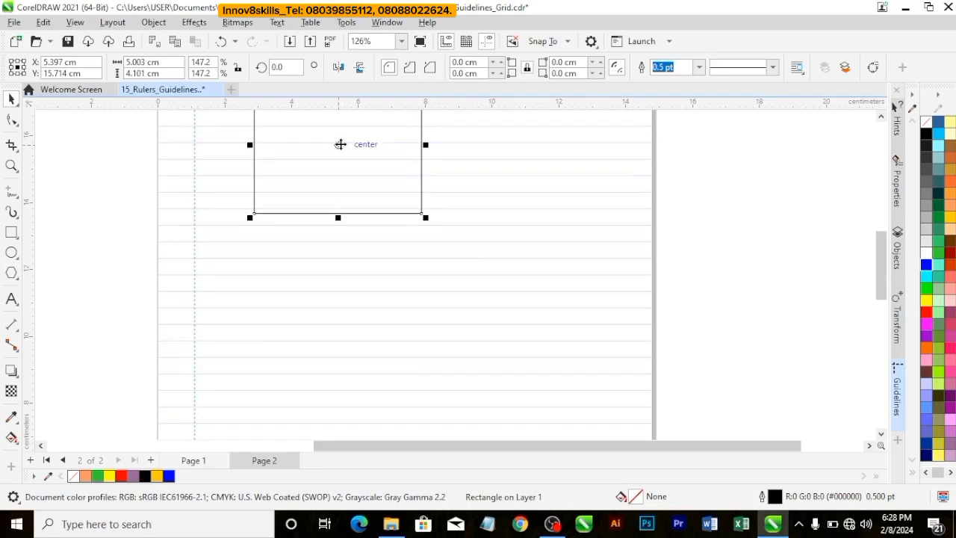
{"action": "left_click_drag", "start_coordinate": [338, 145], "coordinate": [346, 306]}
Step: Nudge both lower rectangles down to Y 10.94 cm so their bottom edges meet a baseline grid line, and show the full page
{"action": "scroll", "coordinate": [363, 308], "scroll_direction": "up", "scroll_amount": 2}
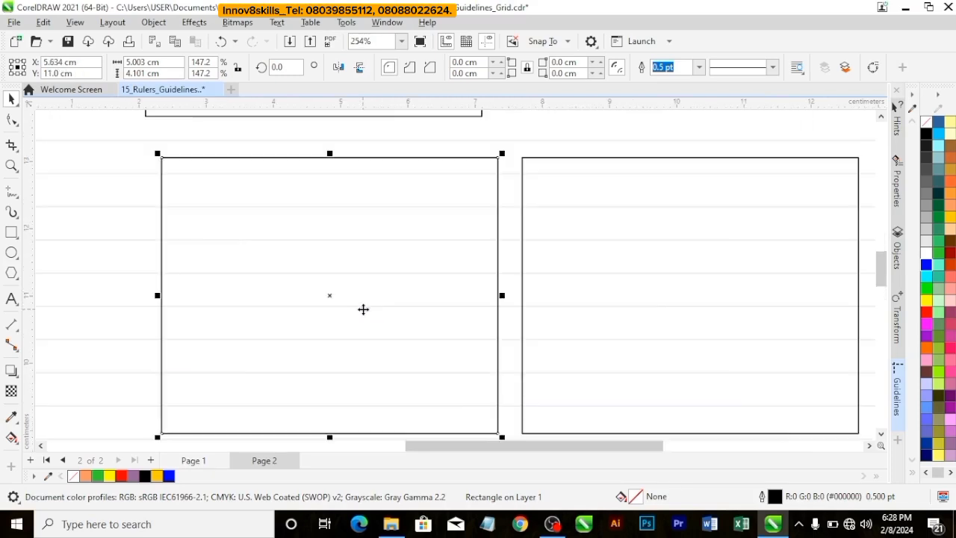
{"action": "left_click_drag", "start_coordinate": [881, 270], "coordinate": [883, 295]}
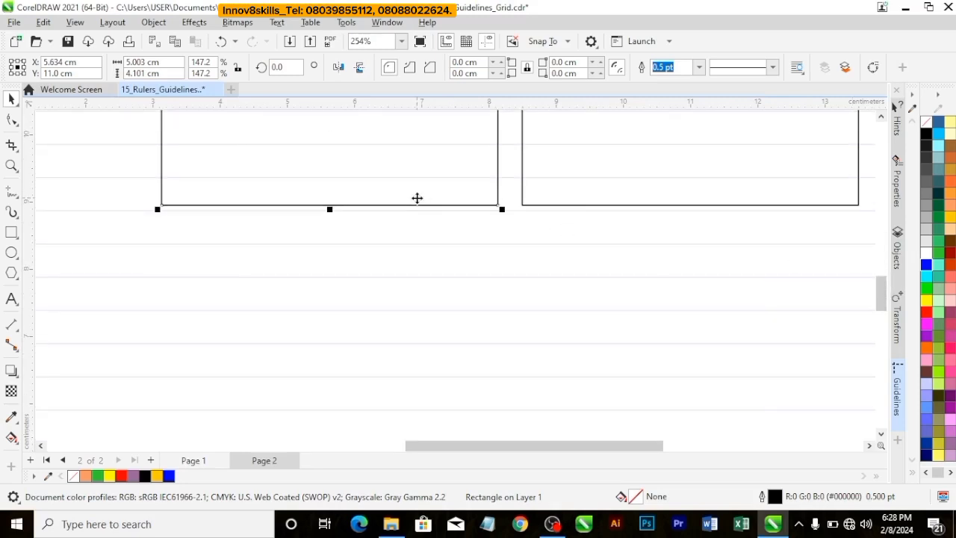
{"action": "key", "text": "Down"}
{"action": "key", "text": "Down"}
{"action": "key", "text": "Down"}
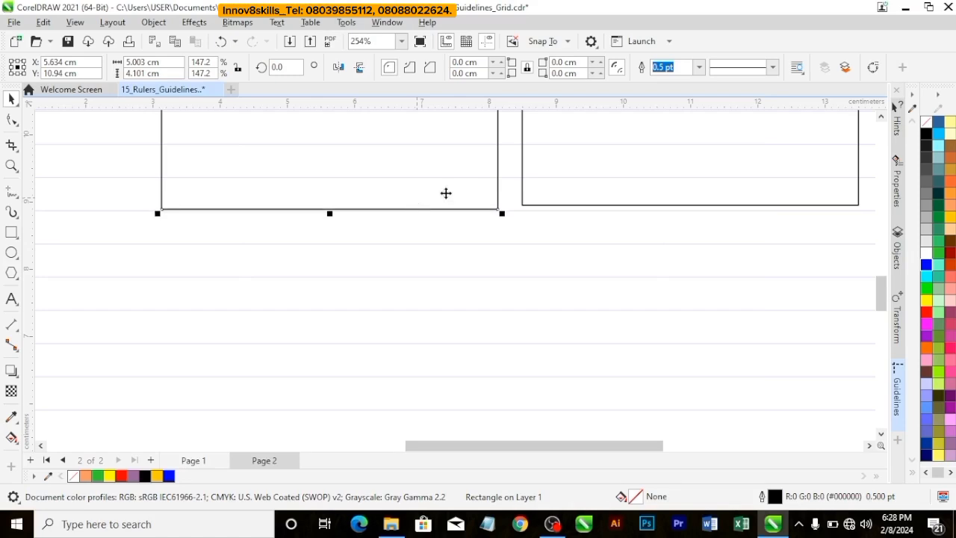
{"action": "left_click", "coordinate": [608, 185]}
{"action": "key", "text": "Down"}
{"action": "key", "text": "Down"}
{"action": "key", "text": "Down"}
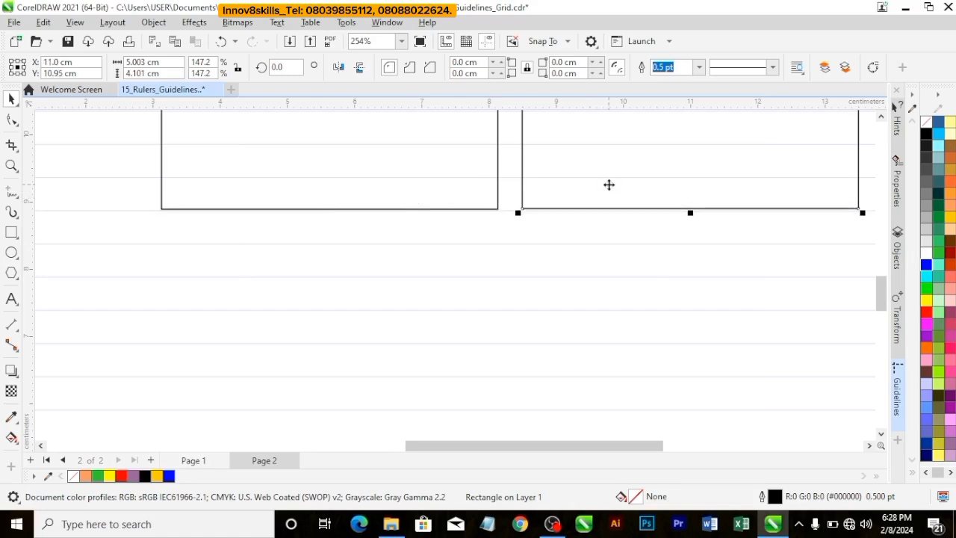
{"action": "key", "text": "Down"}
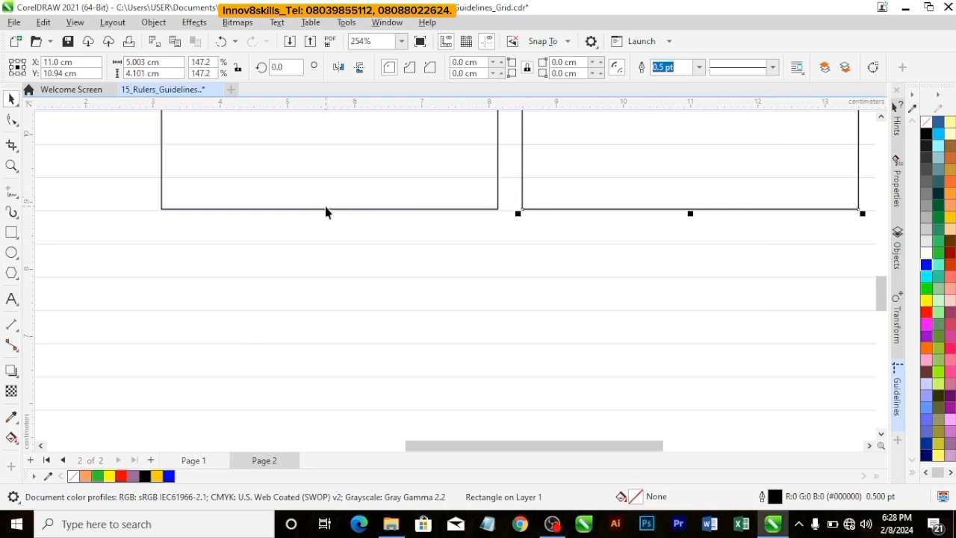
{"action": "left_click", "coordinate": [402, 41]}
{"action": "left_click", "coordinate": [386, 77]}
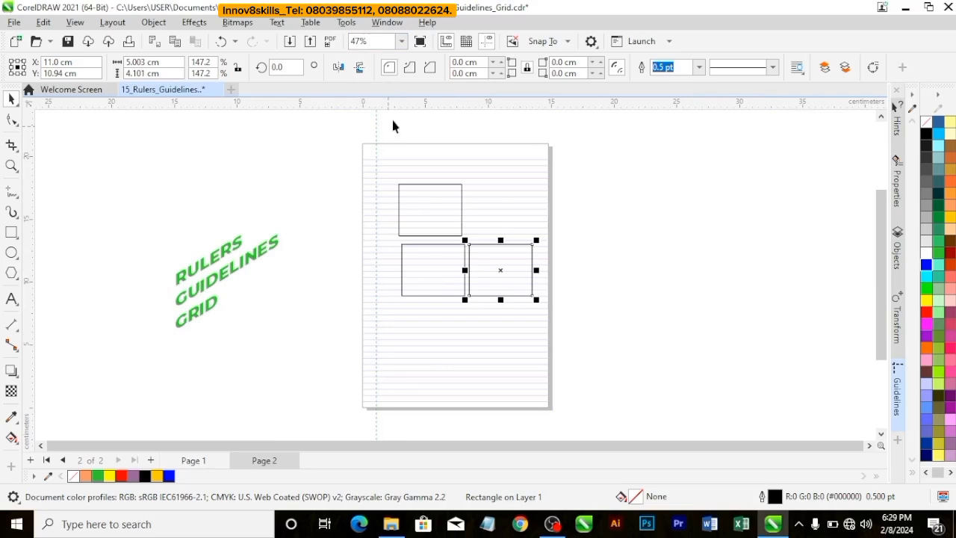
Step: Deselect the rectangle and preview the page full screen without the baseline grid, then return to the normal workspace
{"action": "left_click", "coordinate": [611, 186]}
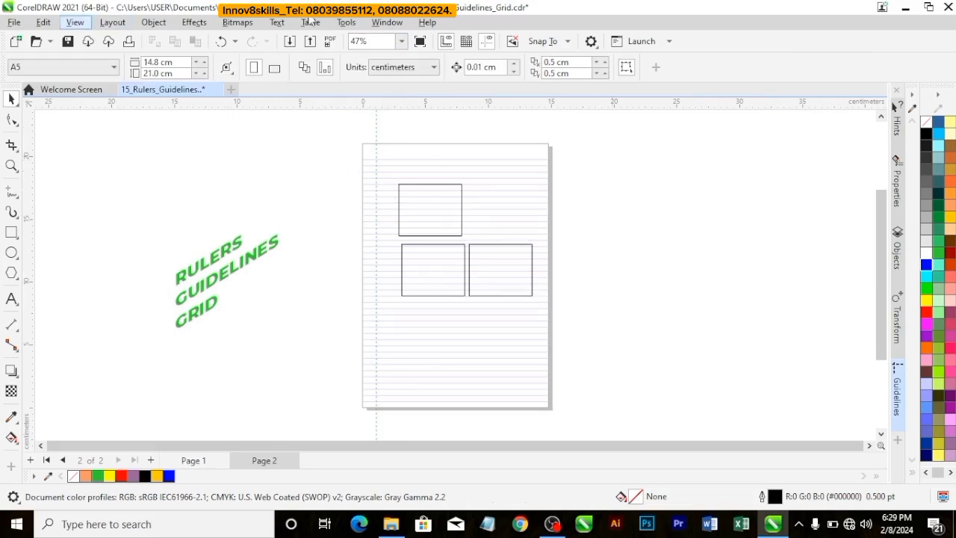
{"action": "left_click", "coordinate": [421, 41]}
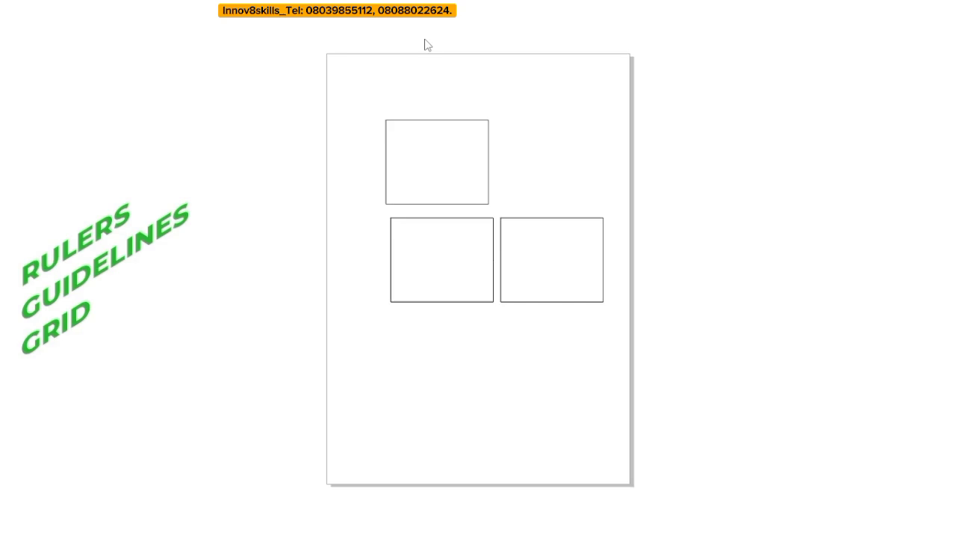
{"action": "left_click", "coordinate": [263, 107]}
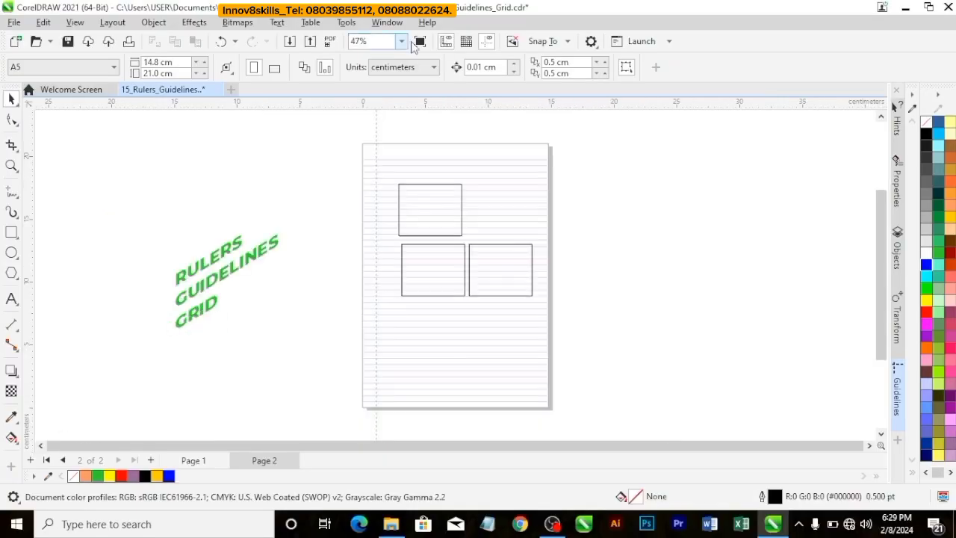
Step: Hide the baseline grid on the page
{"action": "left_click", "coordinate": [74, 22]}
{"action": "mouse_move", "coordinate": [112, 291]}
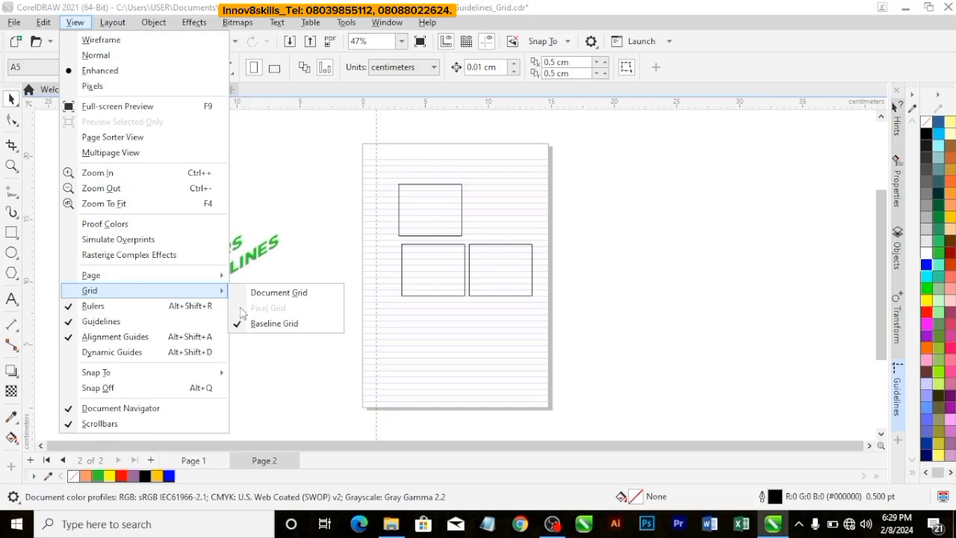
{"action": "left_click", "coordinate": [262, 322]}
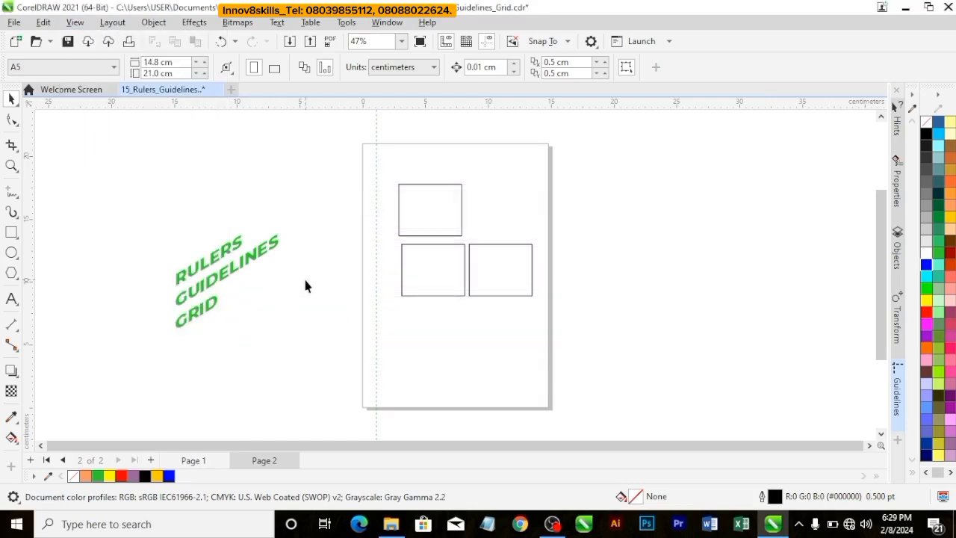
Step: Select all three rectangles on the page together
{"action": "left_click", "coordinate": [377, 162]}
{"action": "left_click", "coordinate": [393, 172]}
{"action": "left_click_drag", "start_coordinate": [550, 317], "coordinate": [554, 315]}
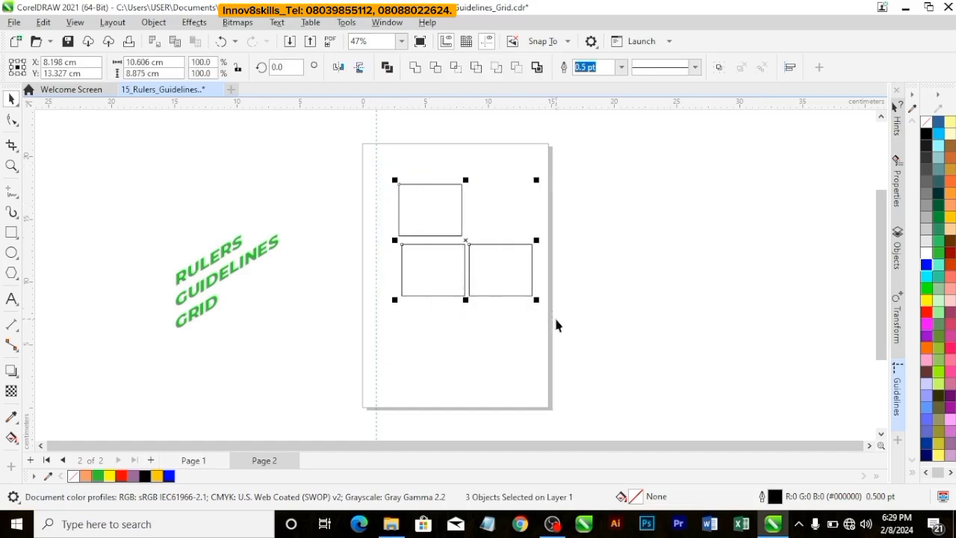